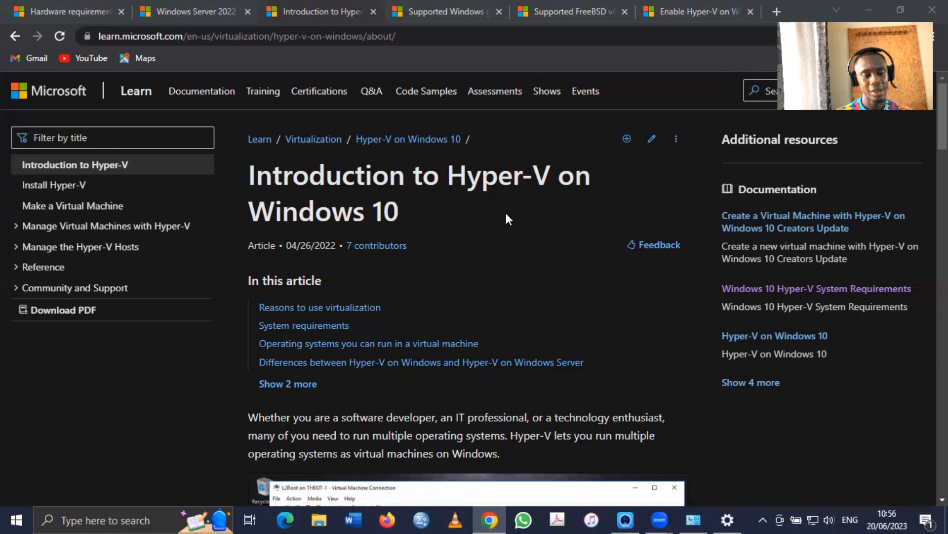
scroll(505, 214, "down", 1)
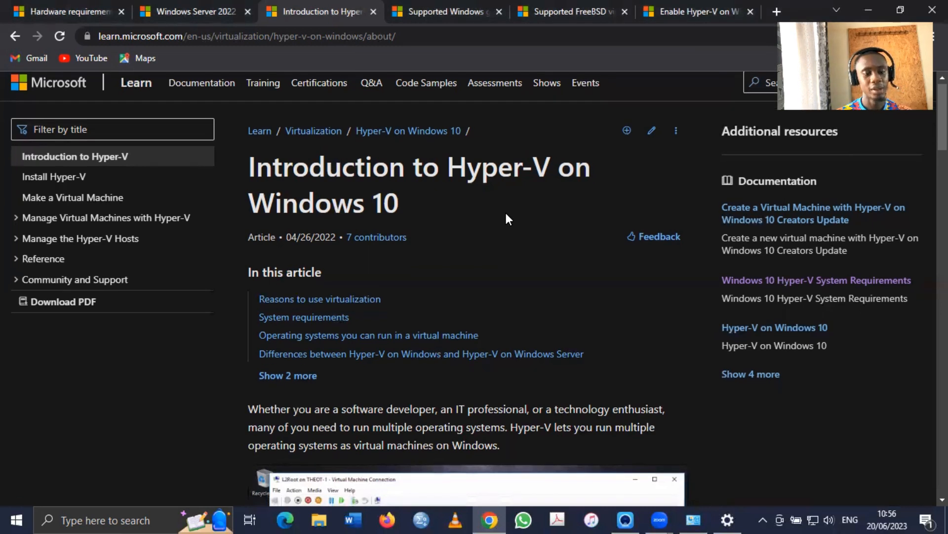
scroll(506, 213, "down", 1)
scroll(506, 213, "up", 2)
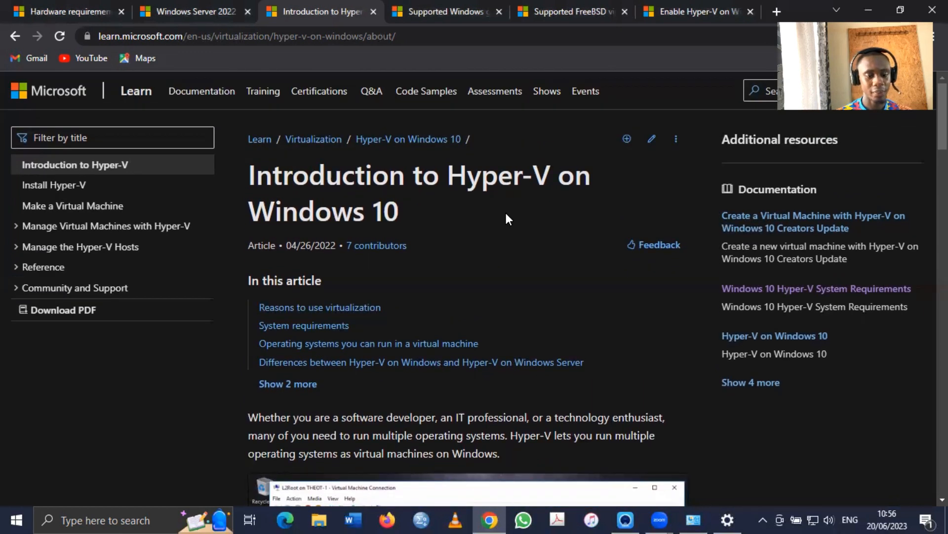
scroll(505, 210, "down", 2)
scroll(505, 210, "up", 2)
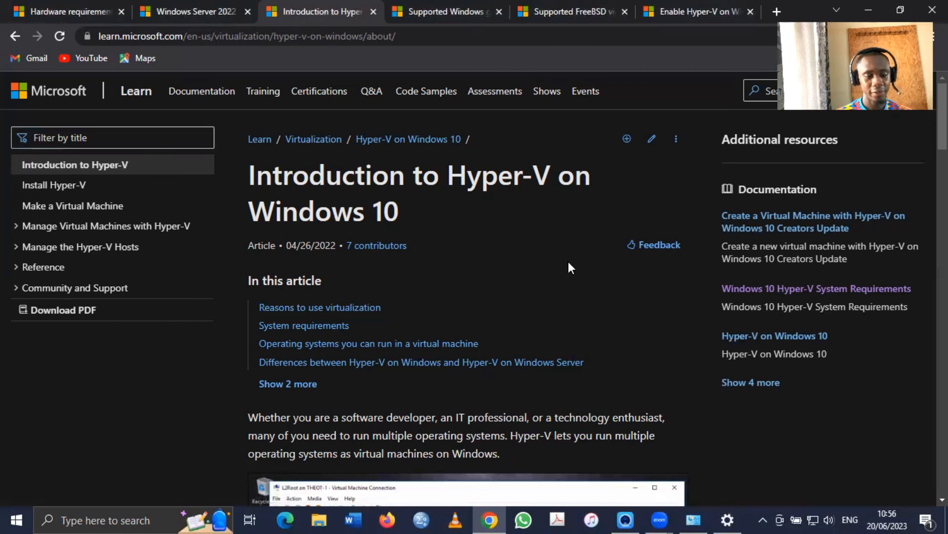
scroll(568, 267, "down", 1)
scroll(569, 264, "down", 10)
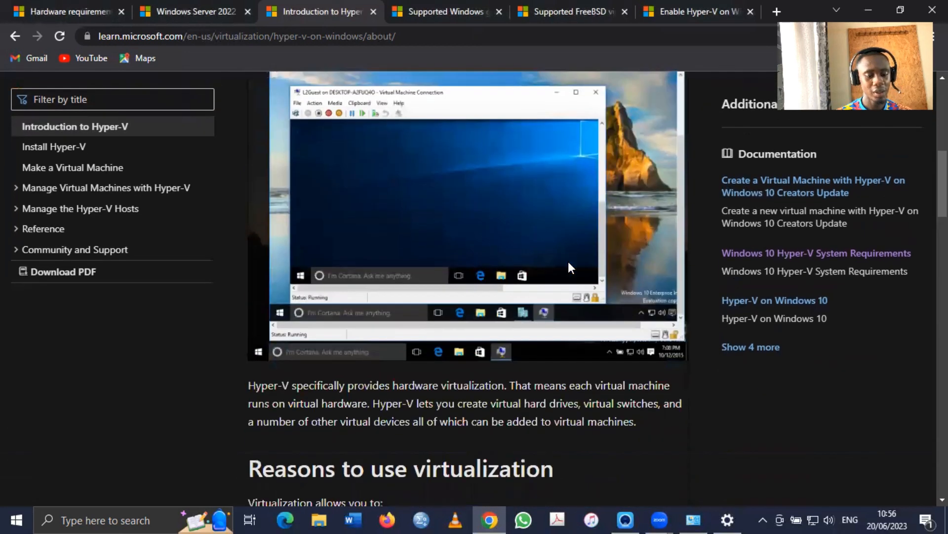
scroll(569, 267, "down", 2)
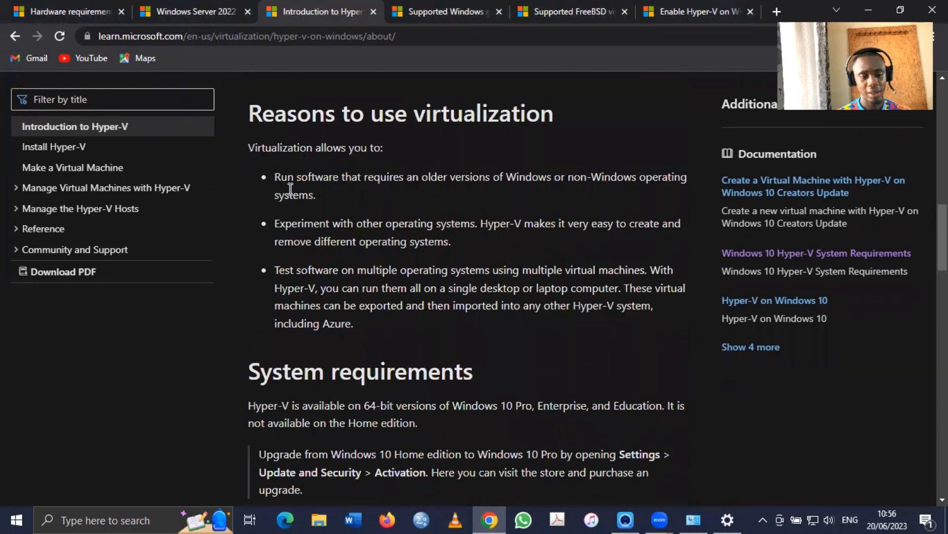
left_click_drag(333, 177, 498, 186)
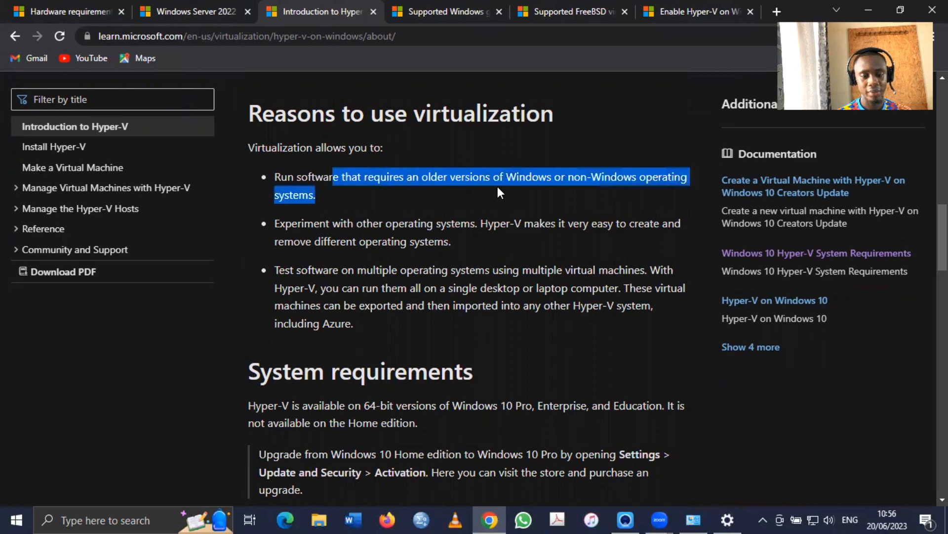
left_click(496, 186)
scroll(497, 186, "down", 1)
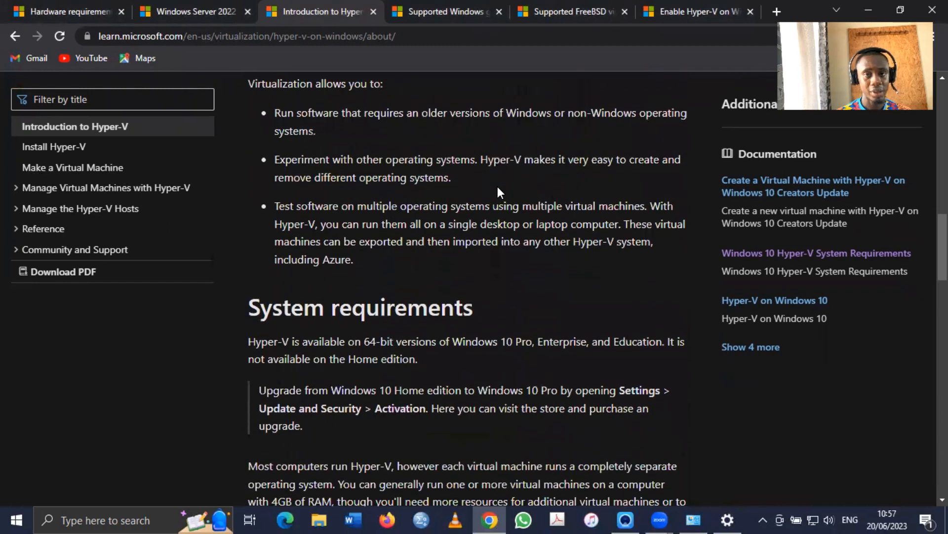
scroll(436, 199, "down", 1)
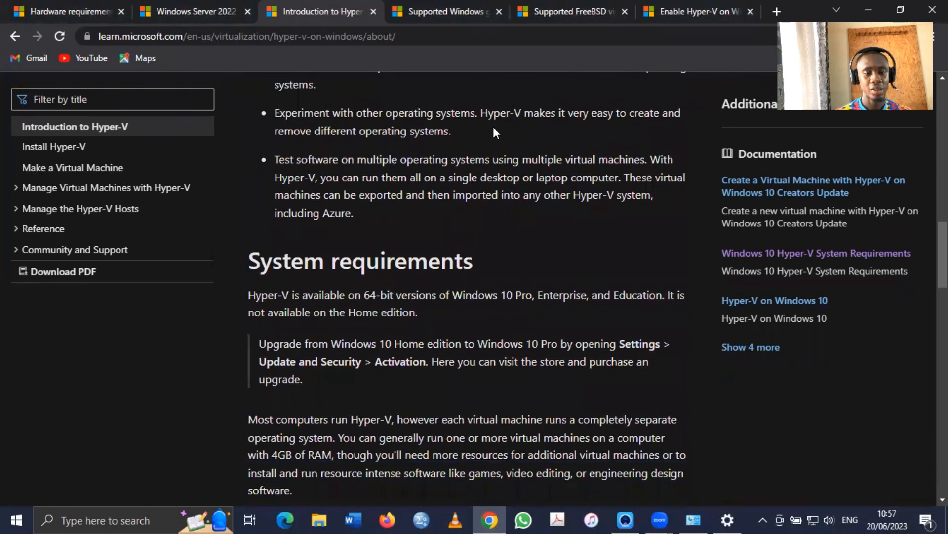
left_click_drag(526, 113, 527, 126)
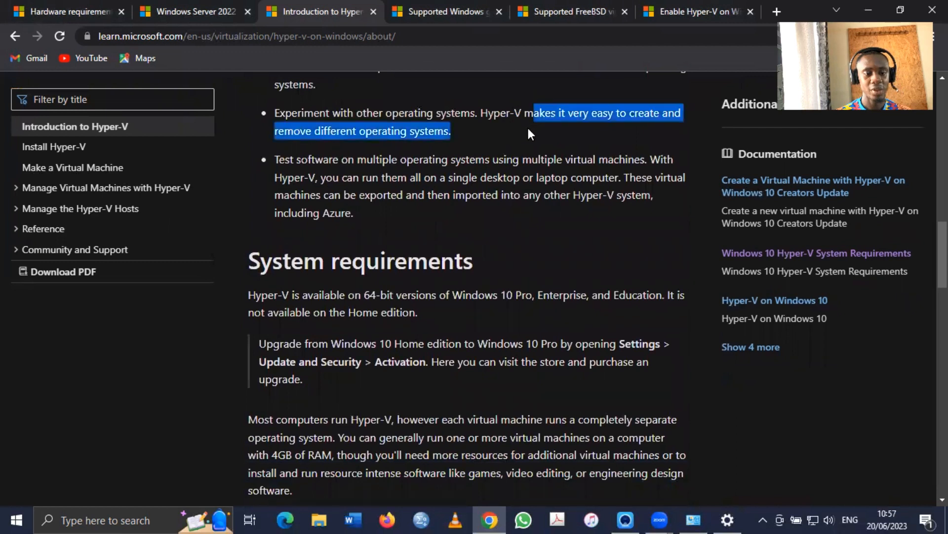
scroll(518, 179, "down", 1)
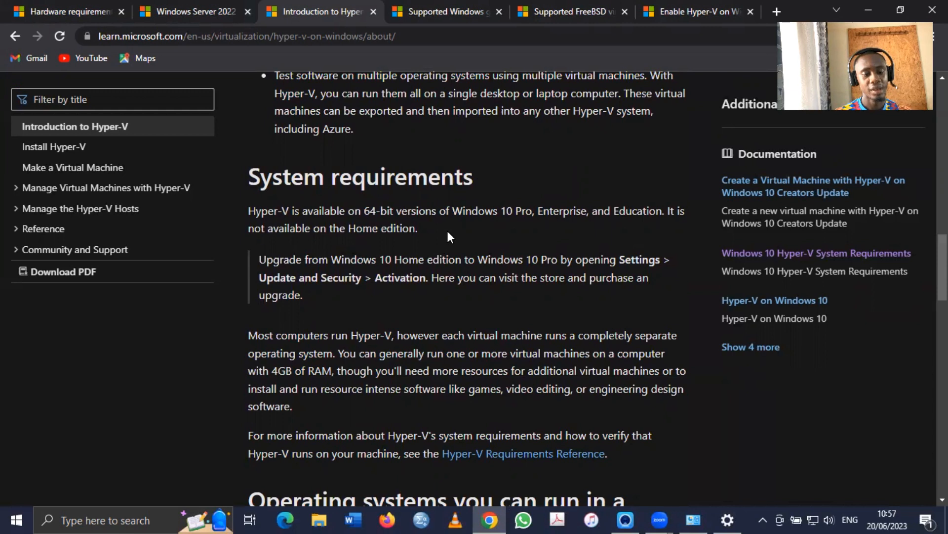
scroll(456, 205, "down", 3)
scroll(456, 206, "up", 2)
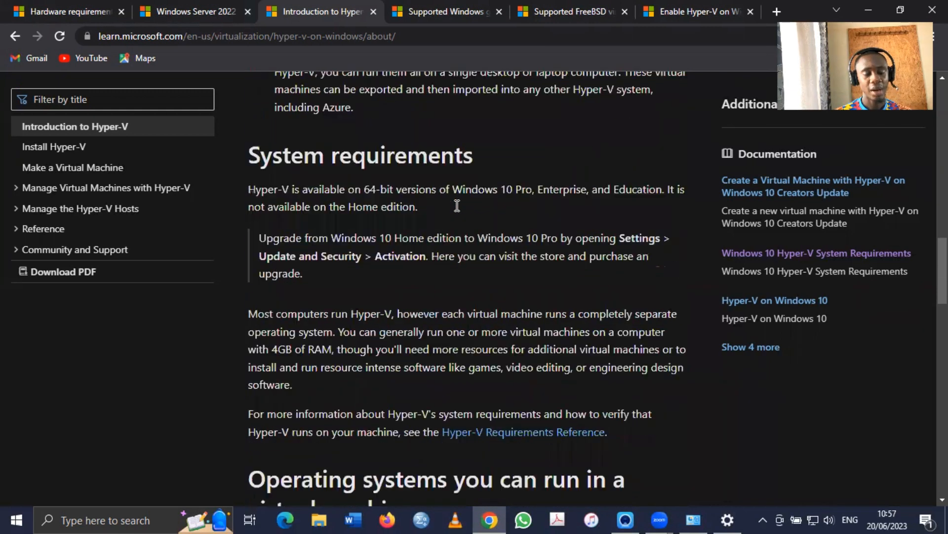
scroll(455, 203, "down", 4)
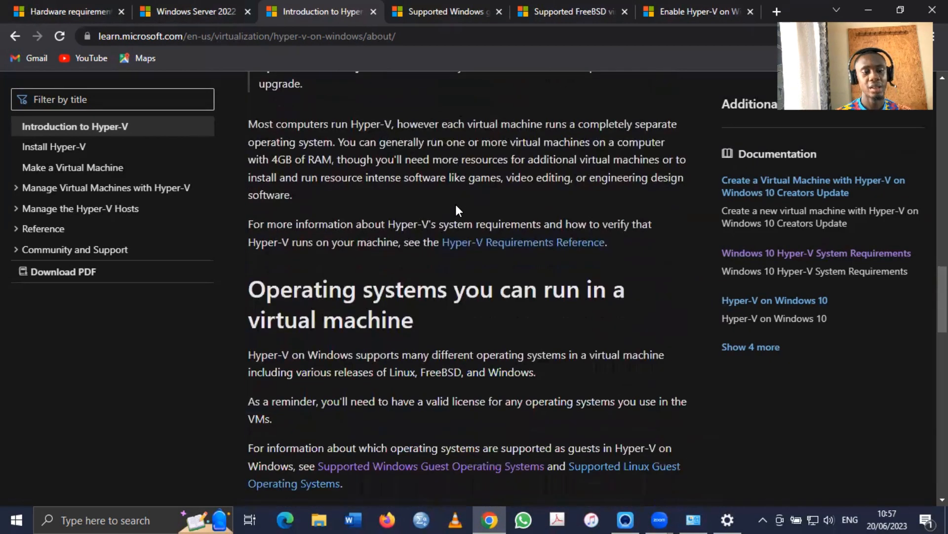
scroll(456, 203, "up", 2)
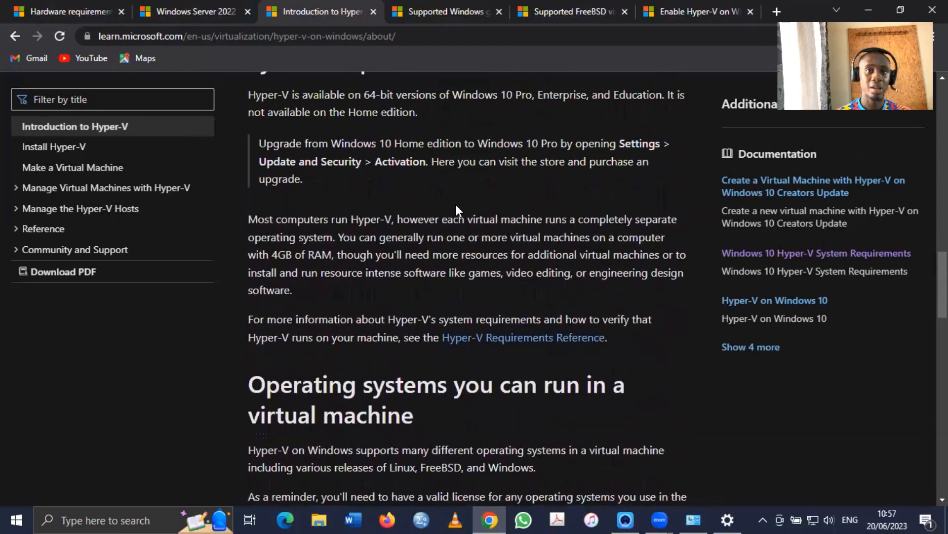
scroll(456, 205, "down", 1)
scroll(456, 207, "down", 5)
scroll(456, 207, "up", 5)
scroll(455, 207, "up", 6)
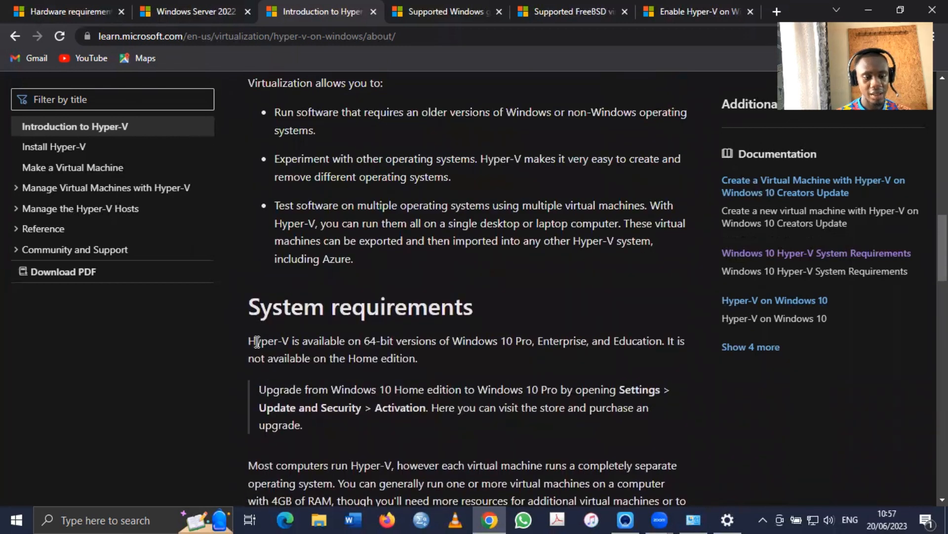
left_click_drag(255, 340, 397, 361)
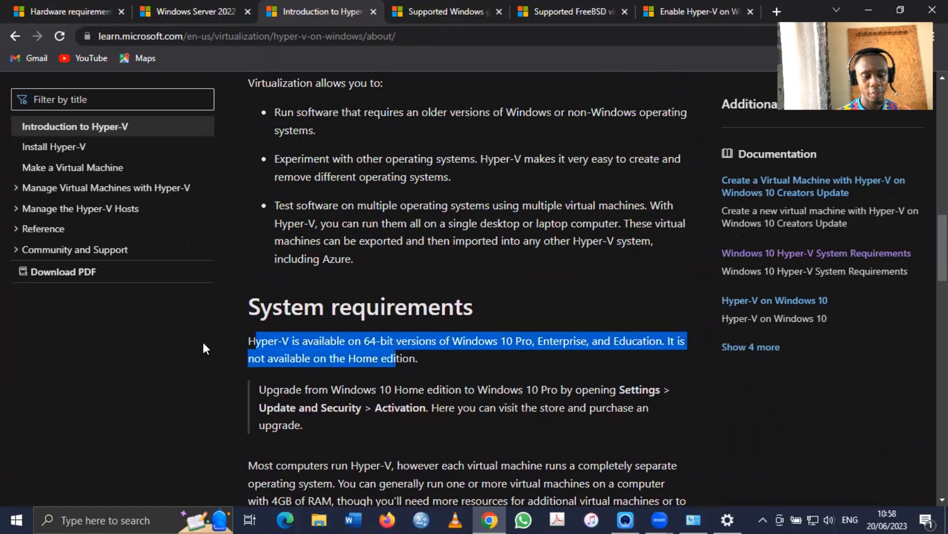
left_click_drag(247, 342, 411, 359)
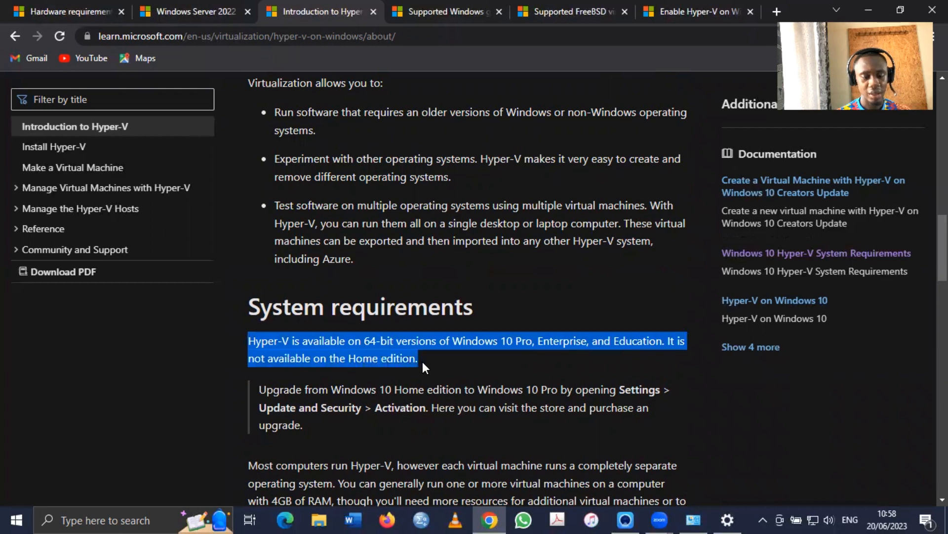
left_click(422, 360)
left_click_drag(413, 360, 252, 357)
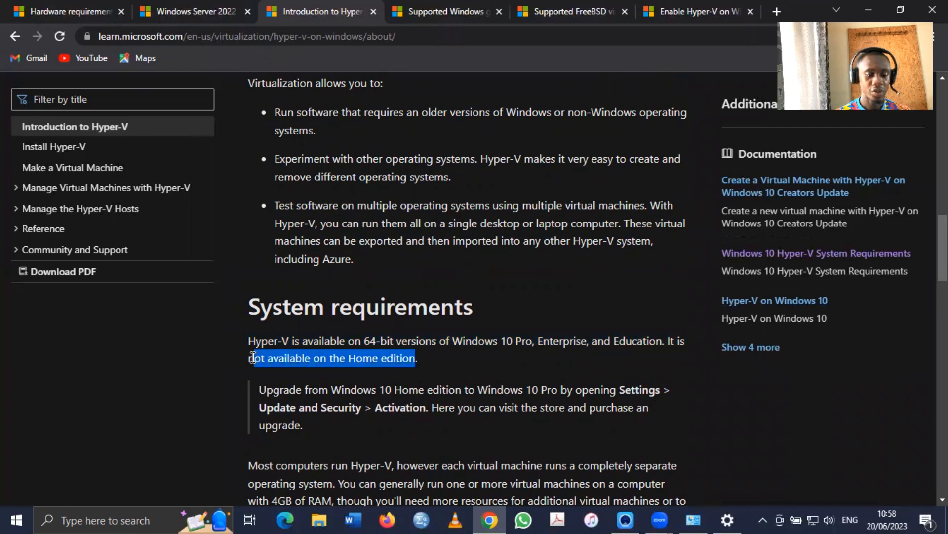
scroll(457, 334, "down", 3)
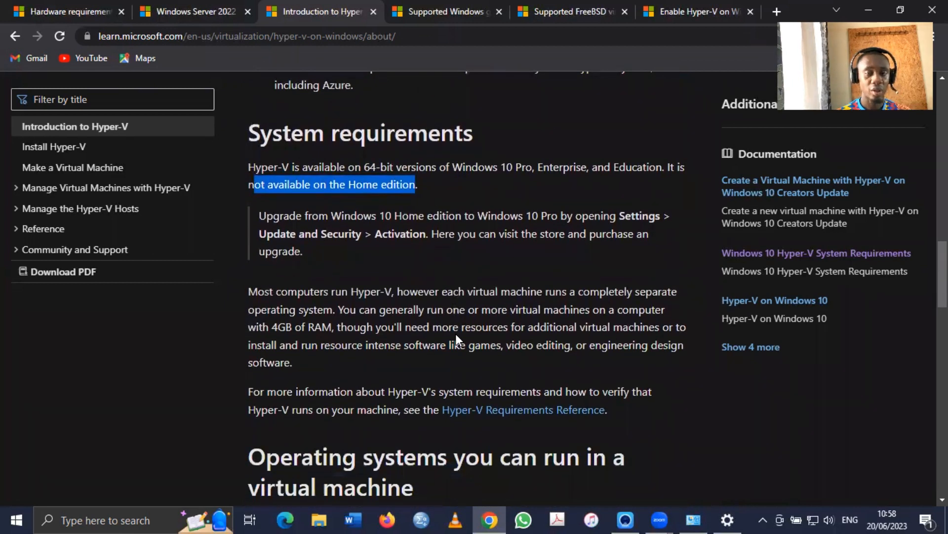
scroll(482, 278, "down", 3)
scroll(482, 278, "up", 1)
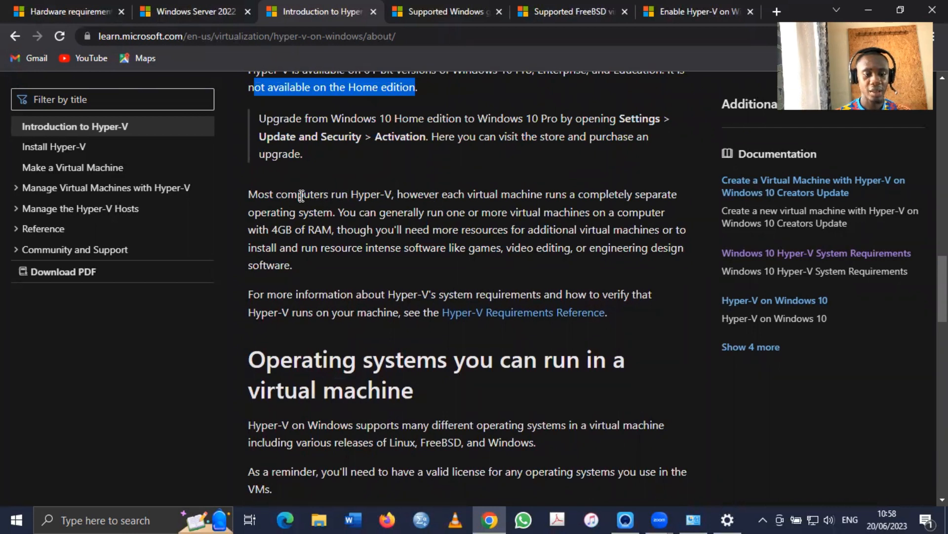
left_click_drag(265, 194, 276, 194)
left_click_drag(356, 192, 334, 227)
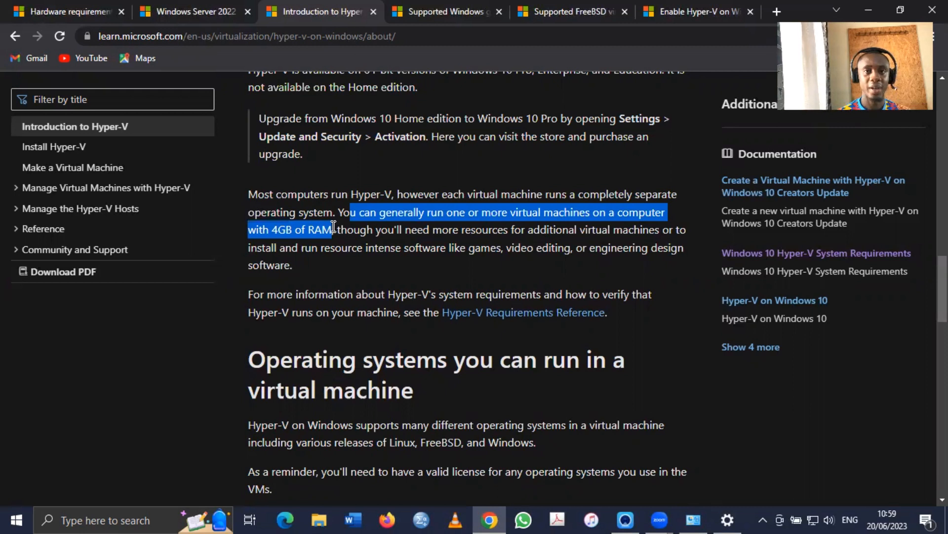
Skim the Hyper-V Differences and Limitations sections, then switch to the Supported Windows guests article
scroll(339, 351, "down", 6)
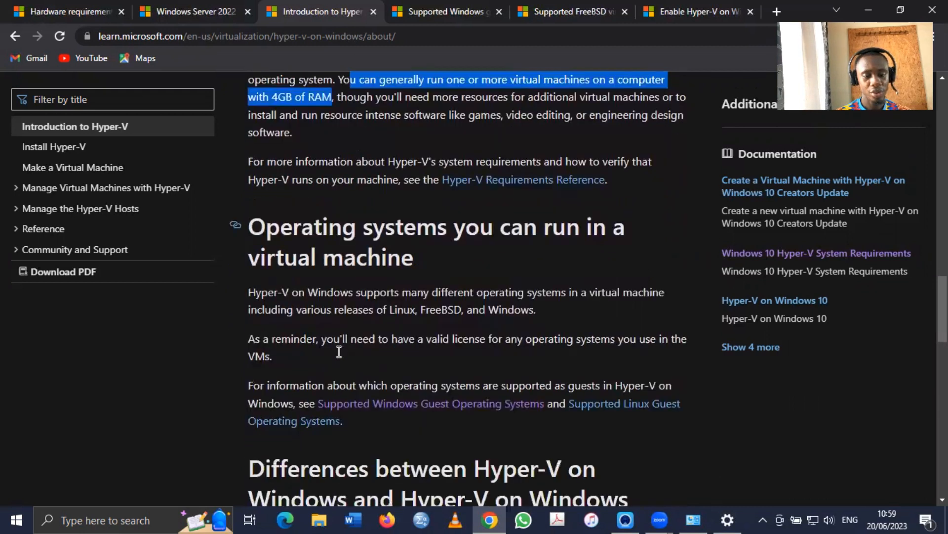
scroll(339, 351, "down", 4)
scroll(339, 351, "up", 4)
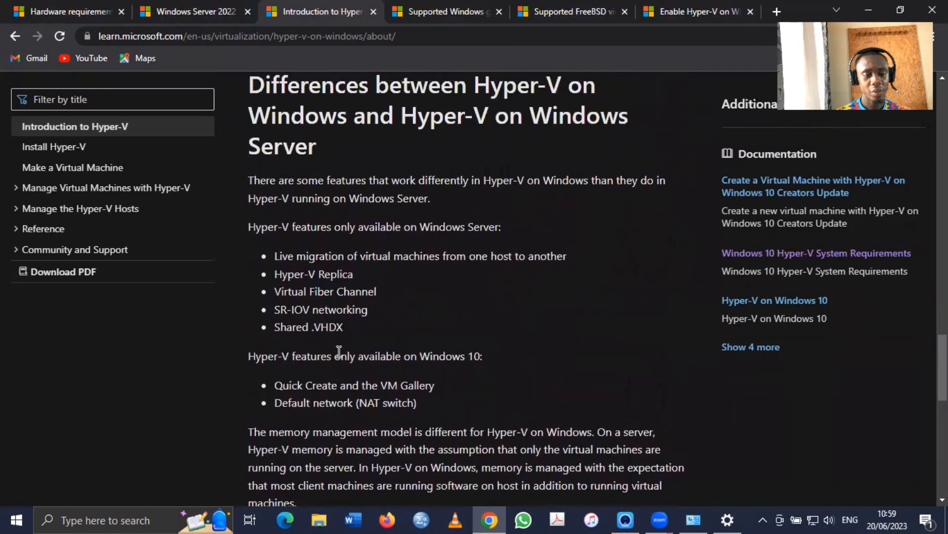
scroll(339, 352, "down", 15)
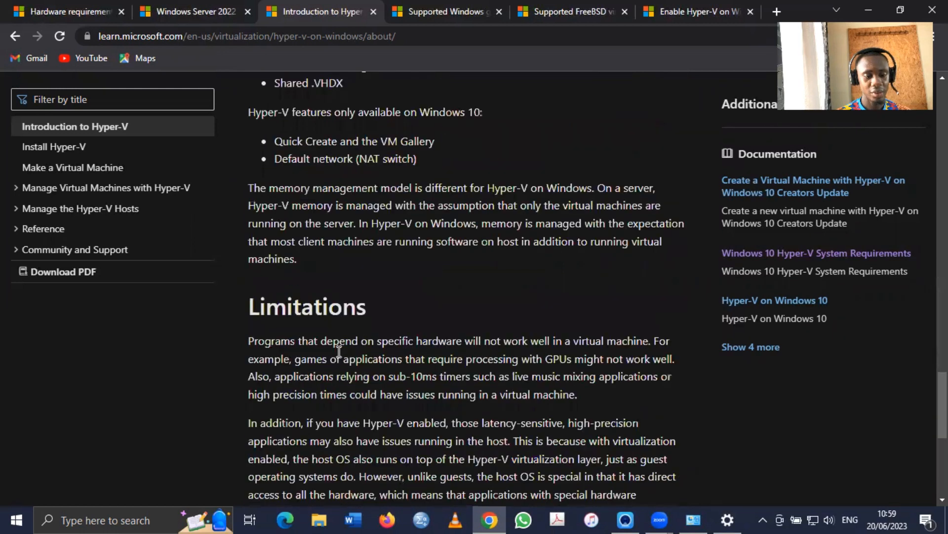
scroll(339, 357, "up", 13)
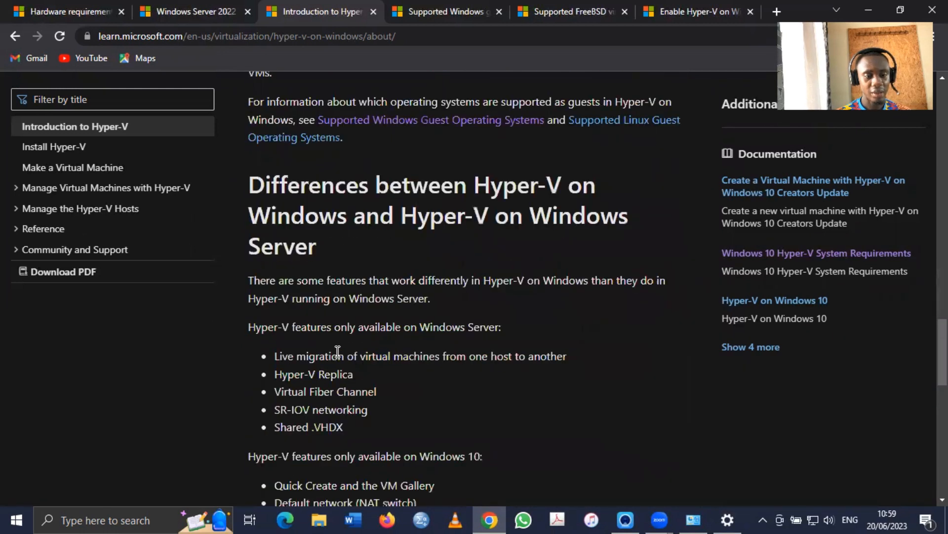
scroll(338, 351, "up", 1)
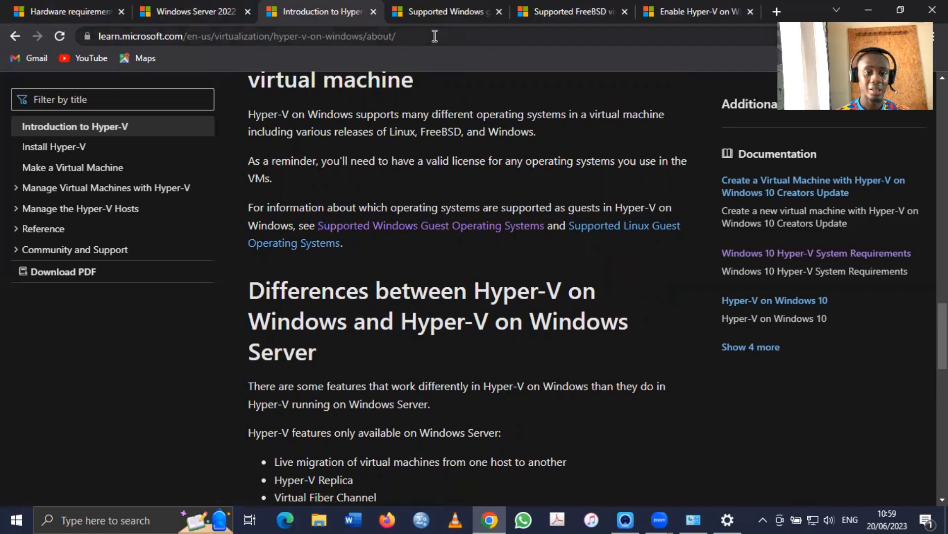
left_click(435, 14)
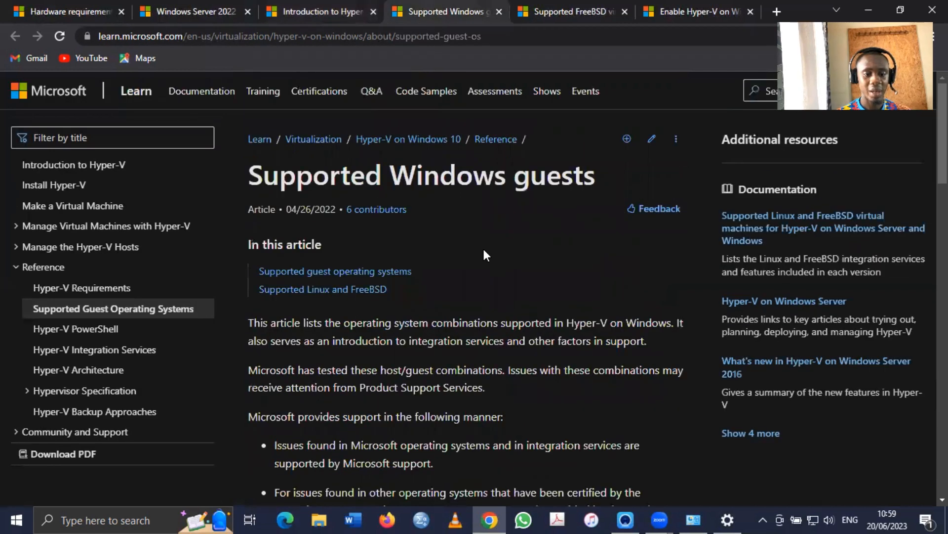
Scroll the supported guest operating systems table, briefly highlighting the Windows 10 entry
scroll(484, 251, "down", 8)
scroll(484, 249, "down", 2)
scroll(482, 247, "up", 1)
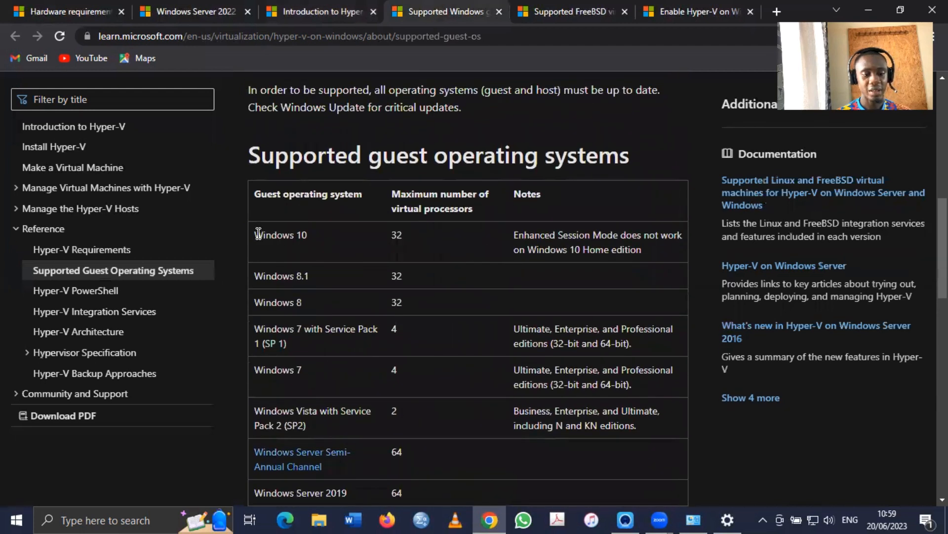
left_click_drag(258, 233, 317, 252)
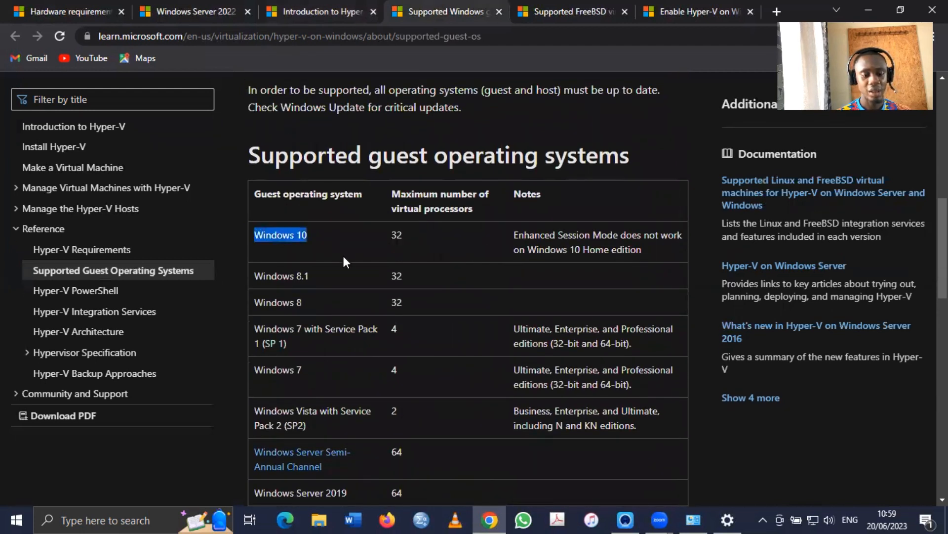
scroll(343, 257, "down", 1)
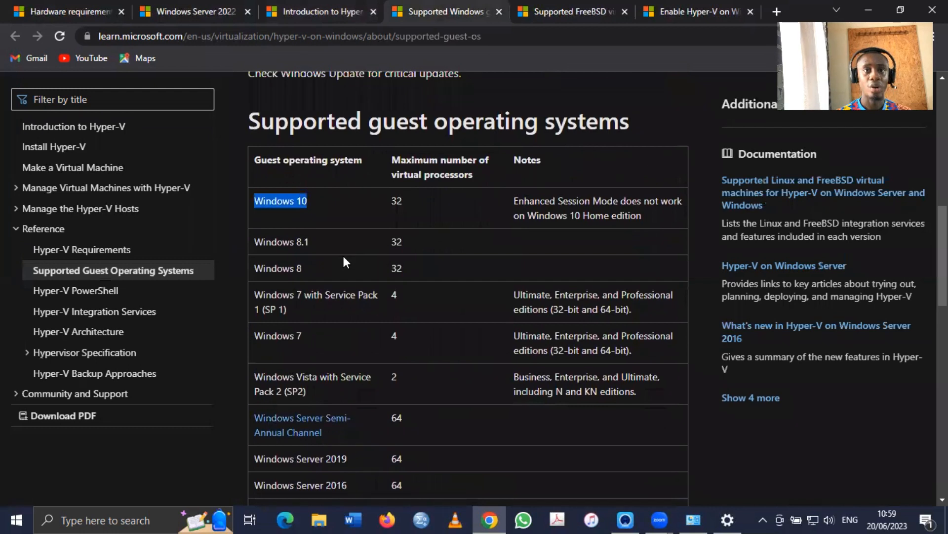
scroll(343, 256, "down", 1)
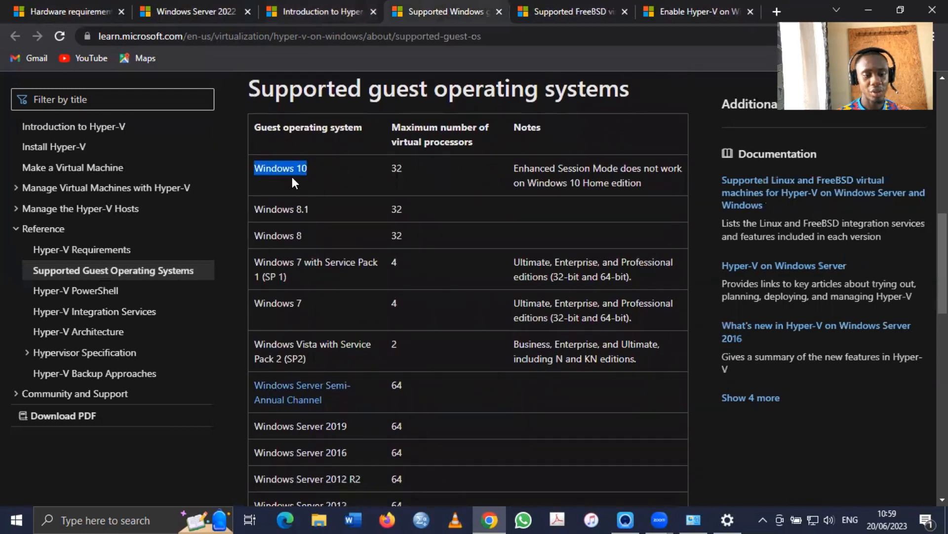
left_click(292, 225)
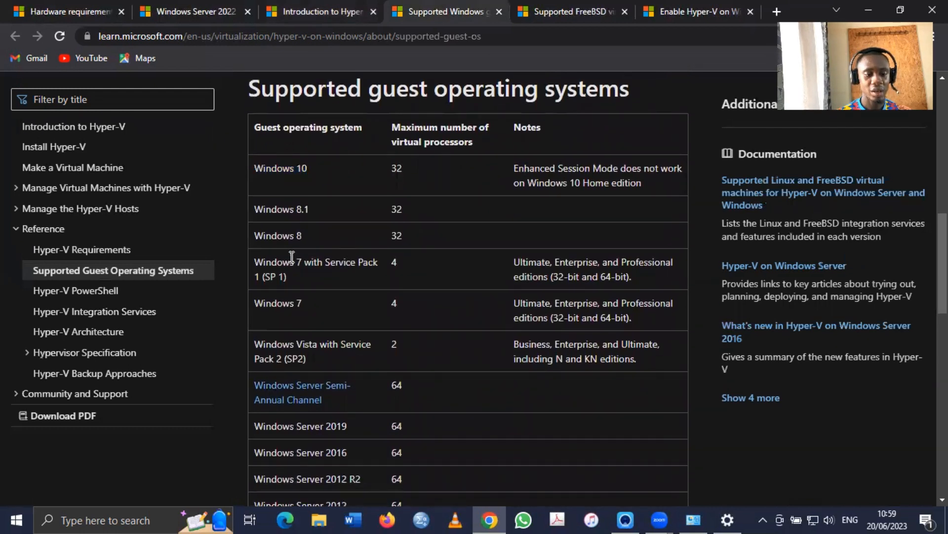
Scroll through the rest of the supported Windows guests table
scroll(328, 269, "down", 2)
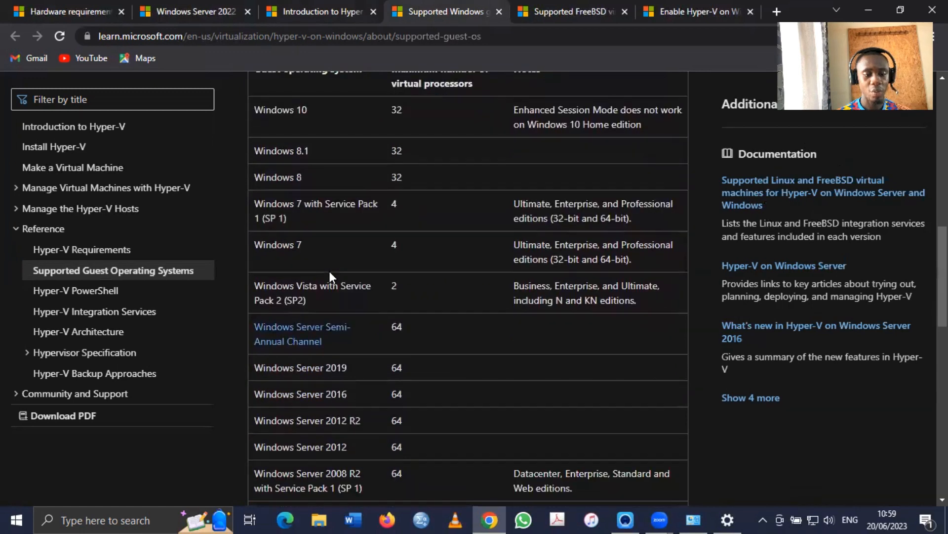
scroll(330, 272, "down", 4)
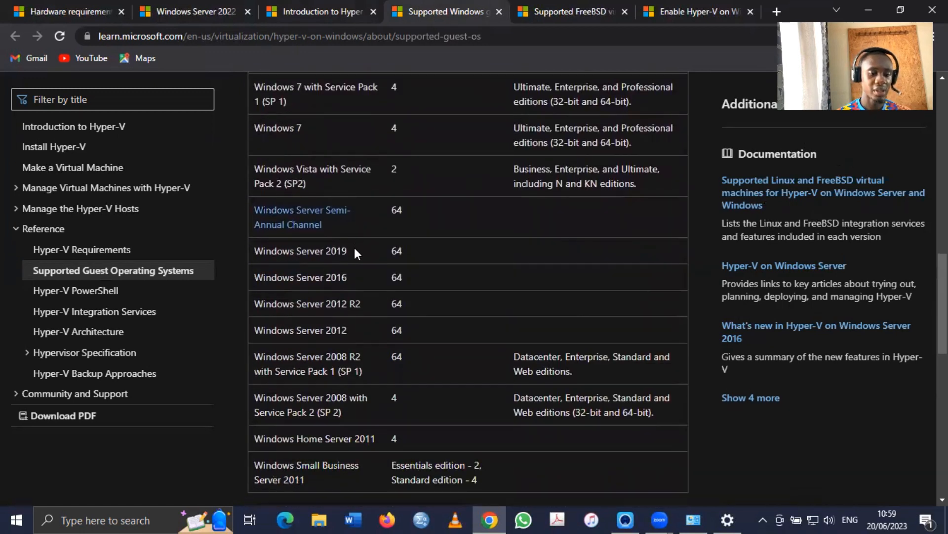
scroll(354, 249, "down", 2)
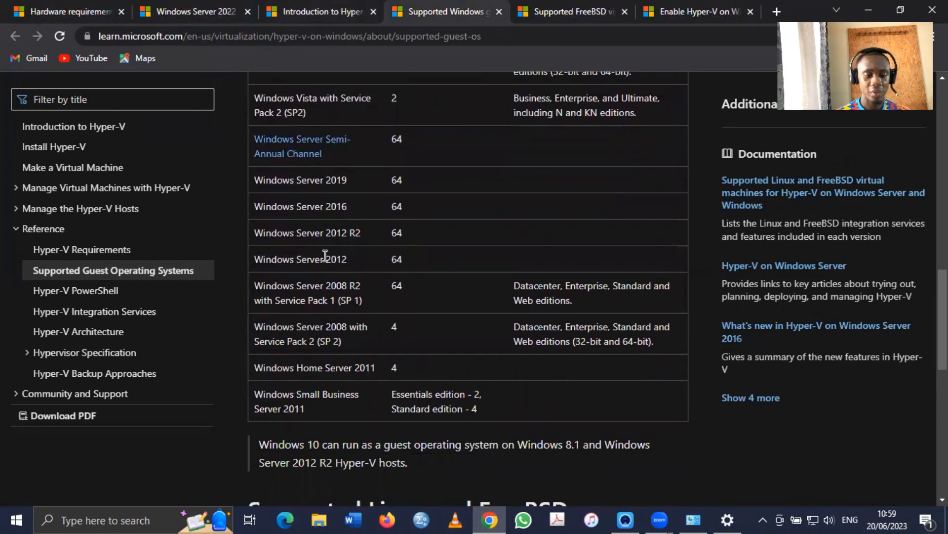
scroll(361, 287, "down", 6)
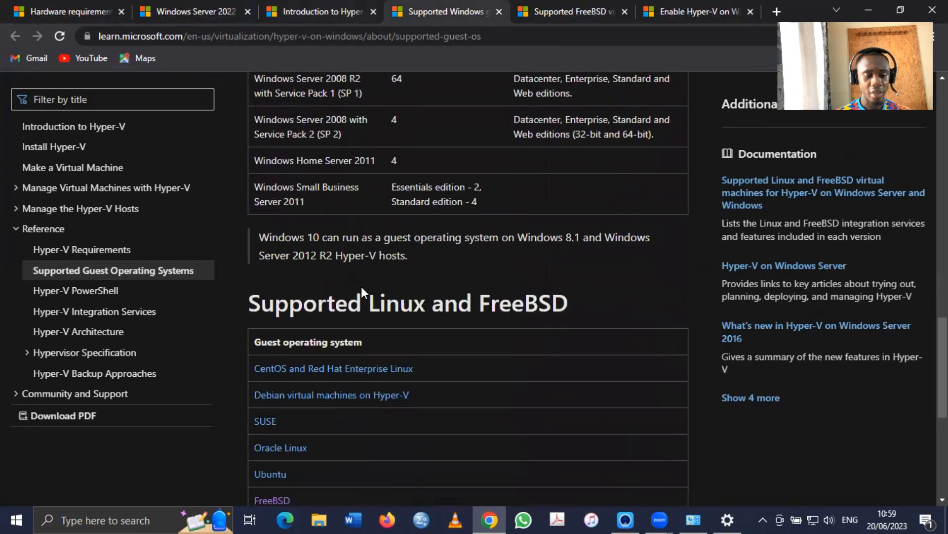
scroll(361, 286, "up", 8)
scroll(360, 287, "up", 5)
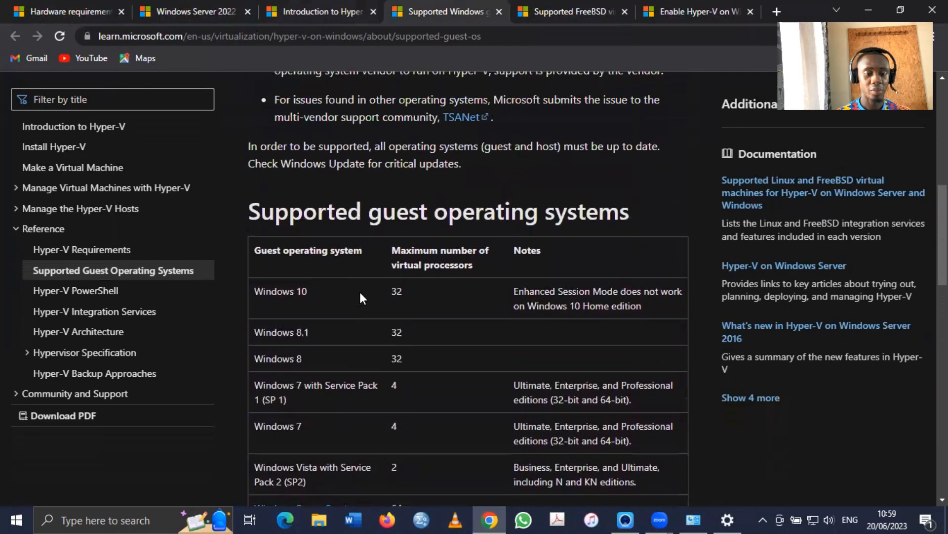
scroll(360, 291, "down", 8)
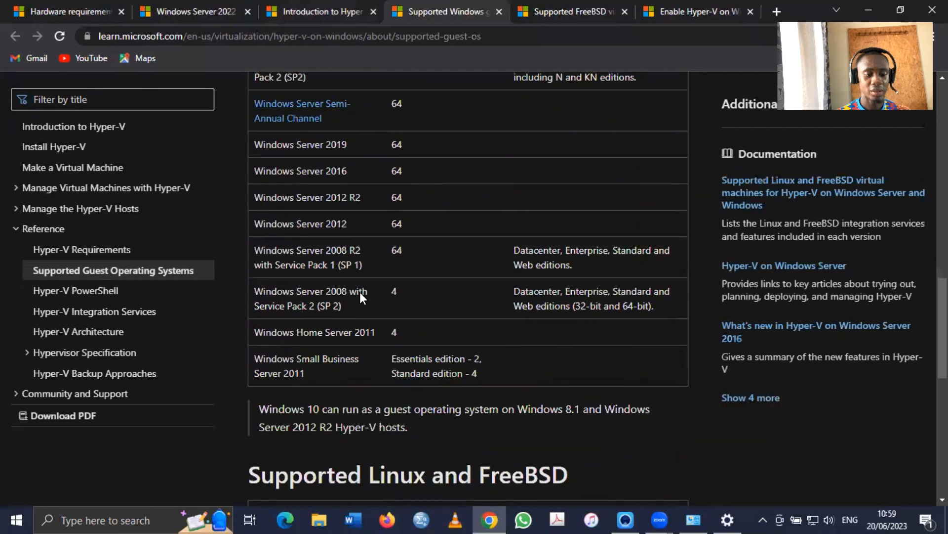
scroll(359, 292, "down", 5)
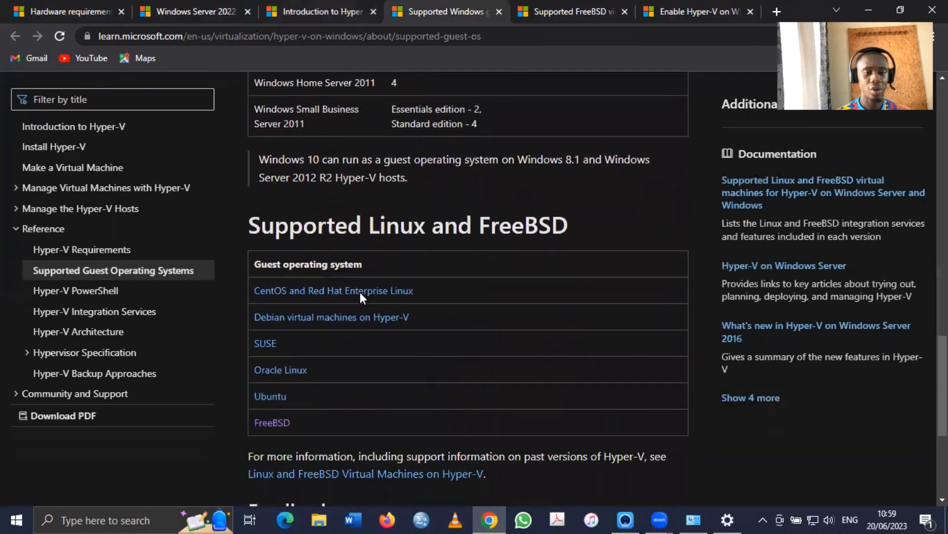
Check the supported FreeBSD guests page, return to Windows guests, and minimize Chrome
scroll(359, 290, "down", 1)
scroll(359, 291, "down", 2)
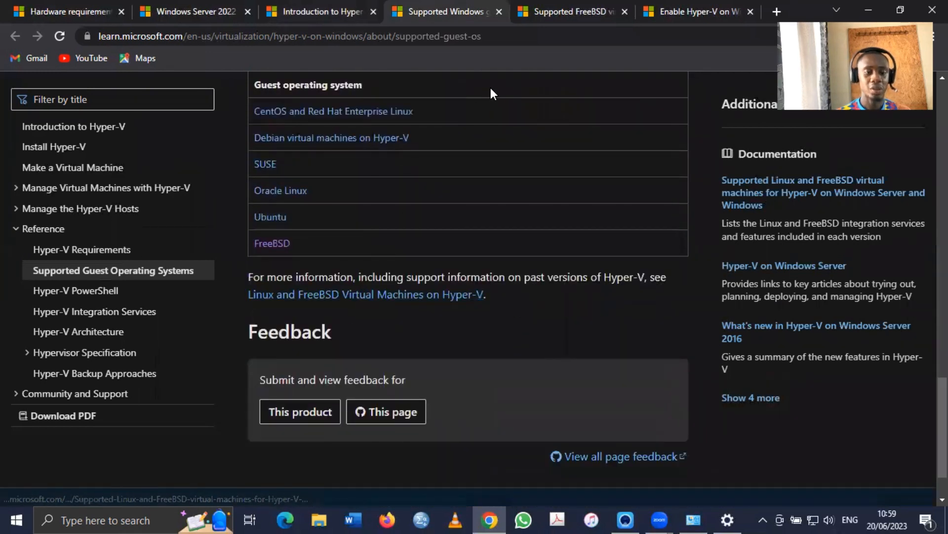
scroll(491, 146, "down", 1)
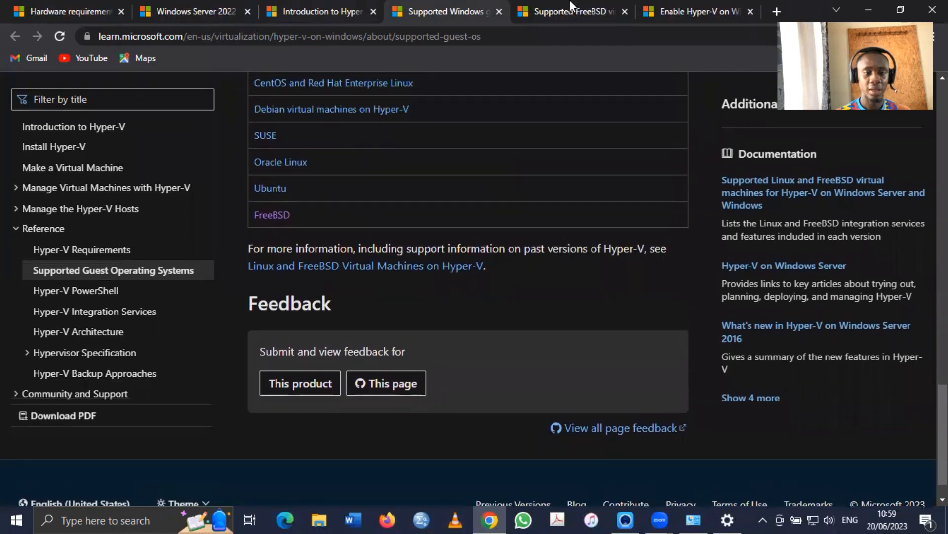
left_click(571, 7)
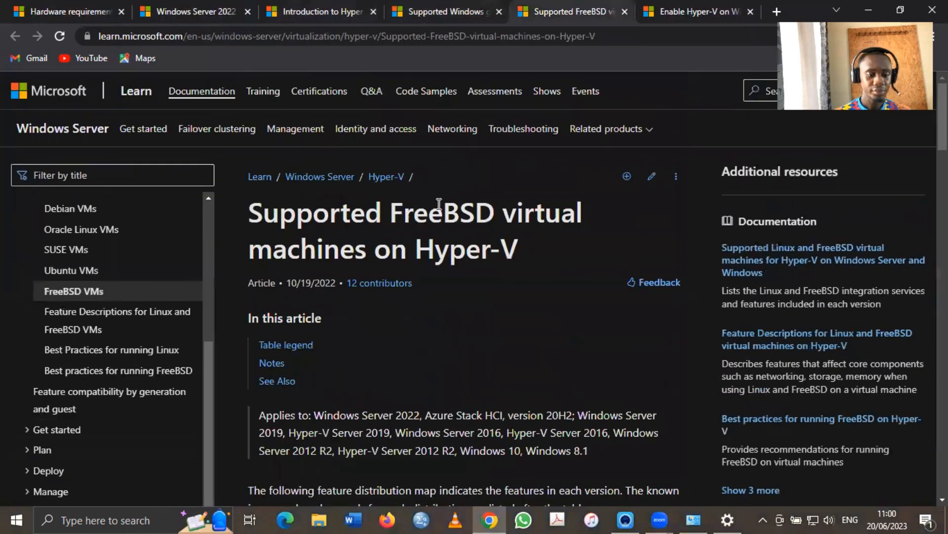
left_click(448, 11)
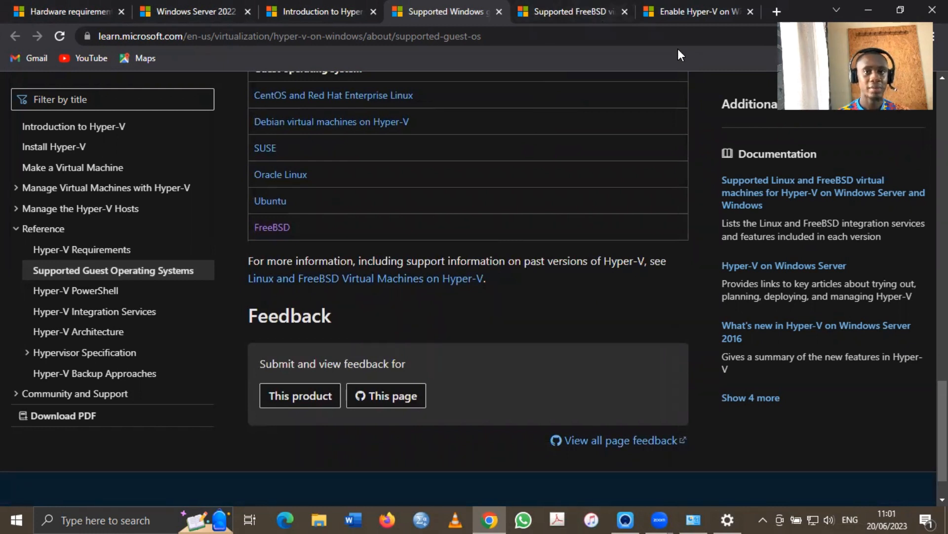
left_click(867, 7)
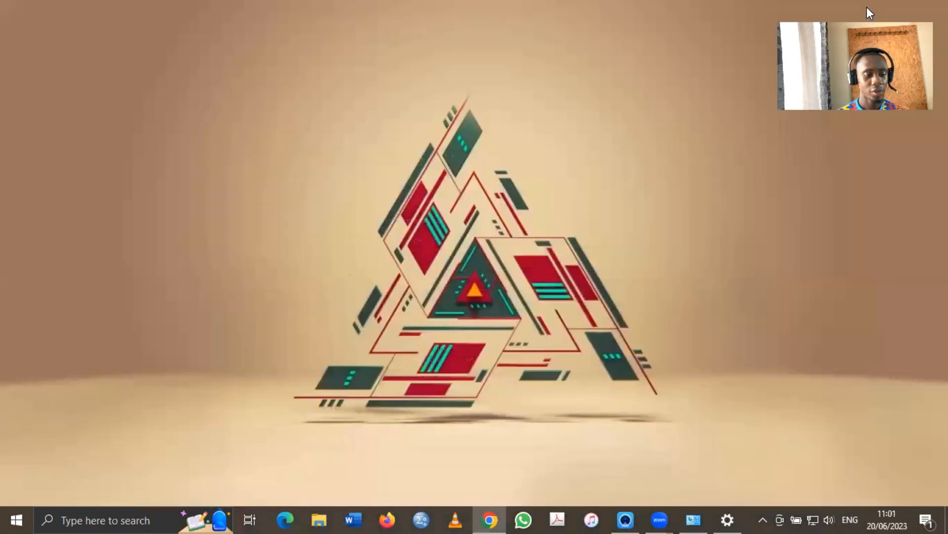
Open Control Panel via a Start search for 'co' and reach Programs' Windows Features list
left_click(3, 518)
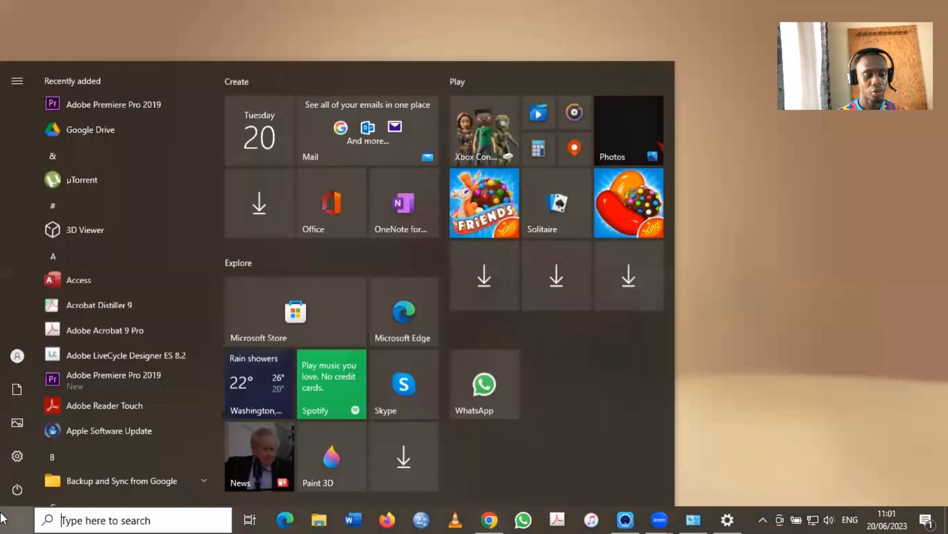
left_click(69, 518)
type("co")
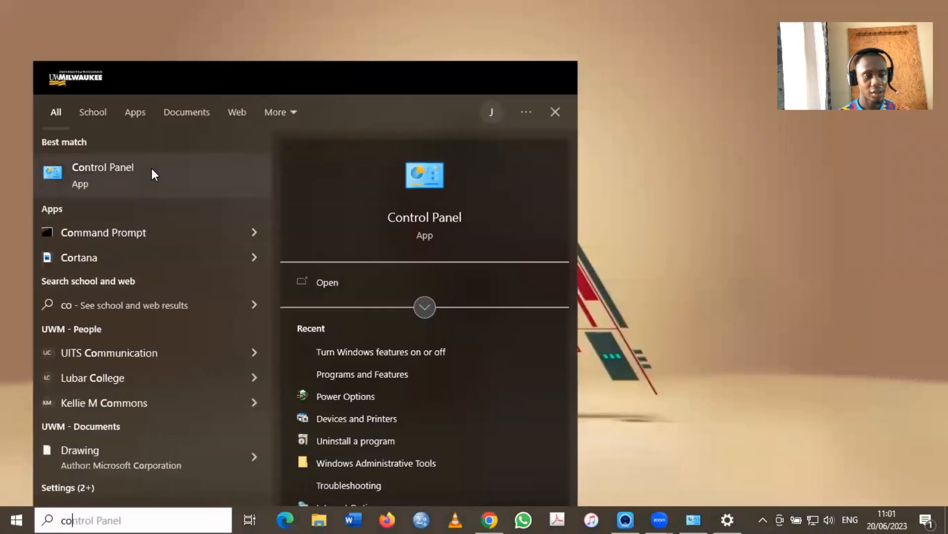
left_click(152, 171)
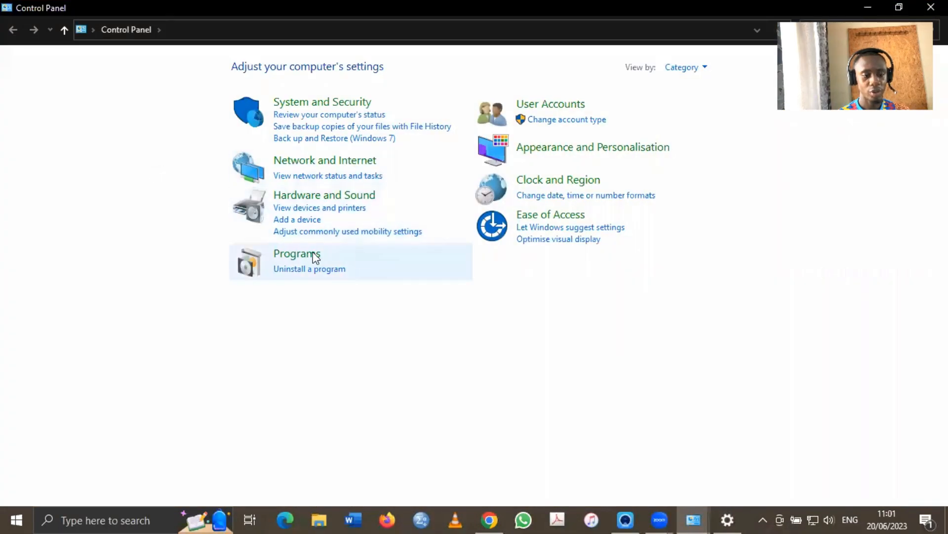
left_click(280, 257)
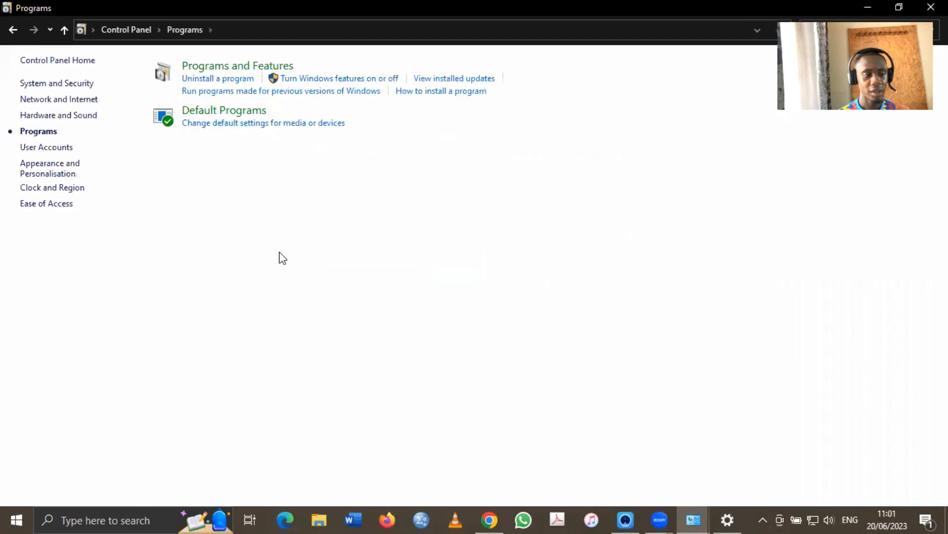
left_click(357, 80)
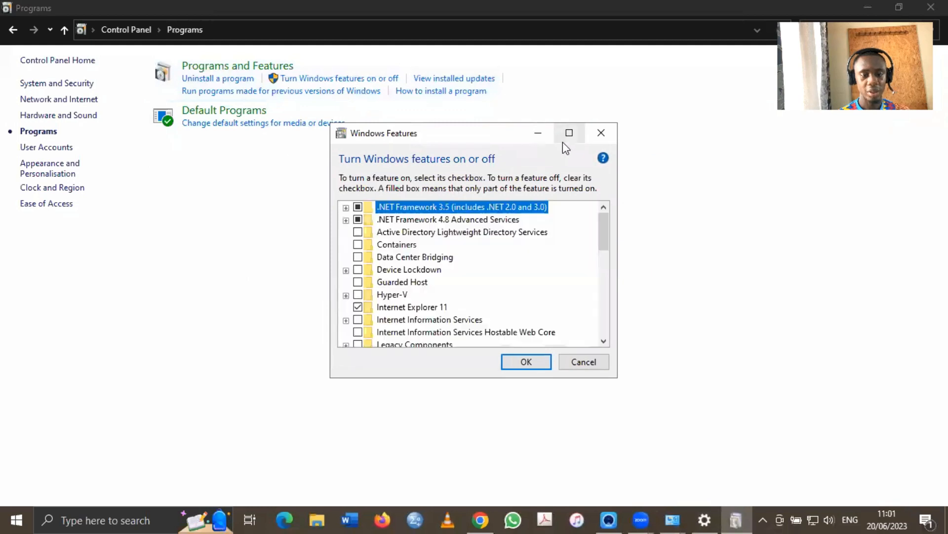
Tick the Hyper-V feature in Windows Features and apply the change with OK
scroll(503, 264, "down", 1)
scroll(505, 261, "up", 1)
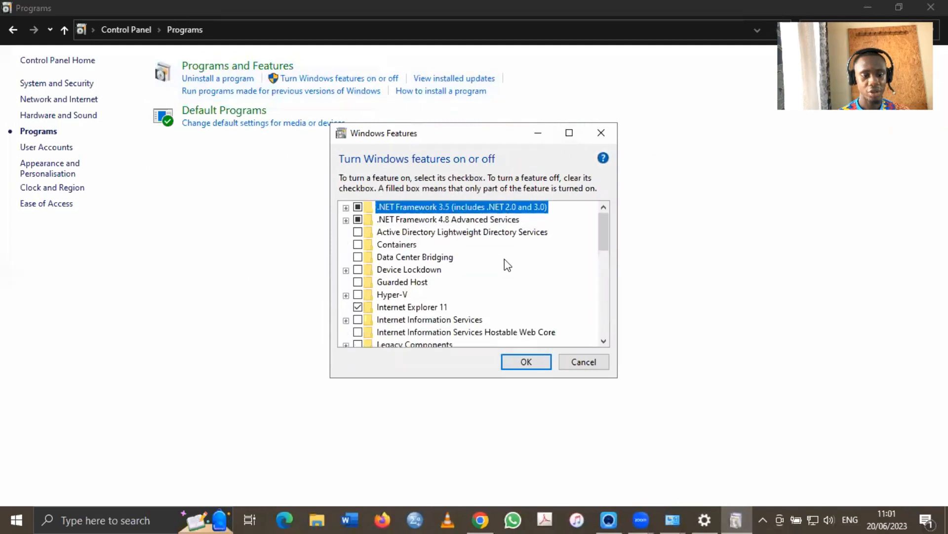
left_click(381, 296)
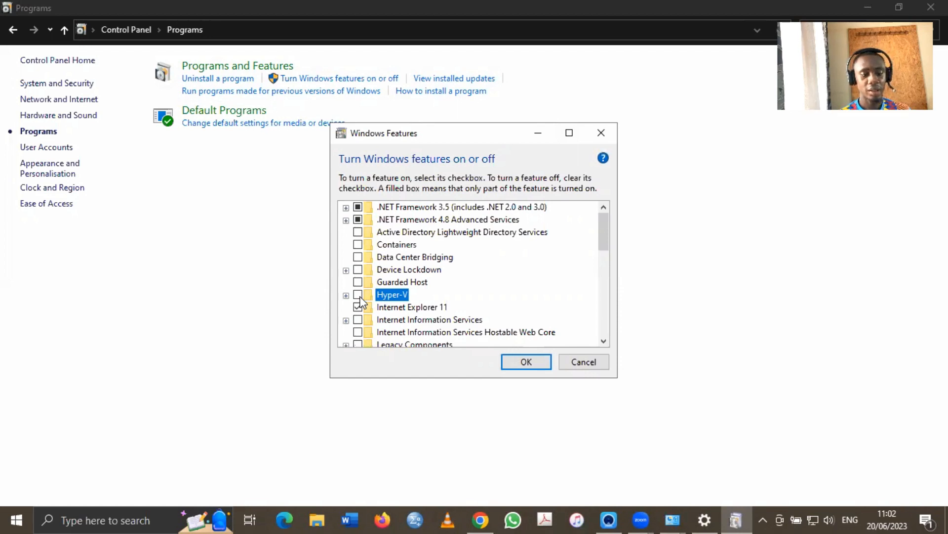
left_click(358, 295)
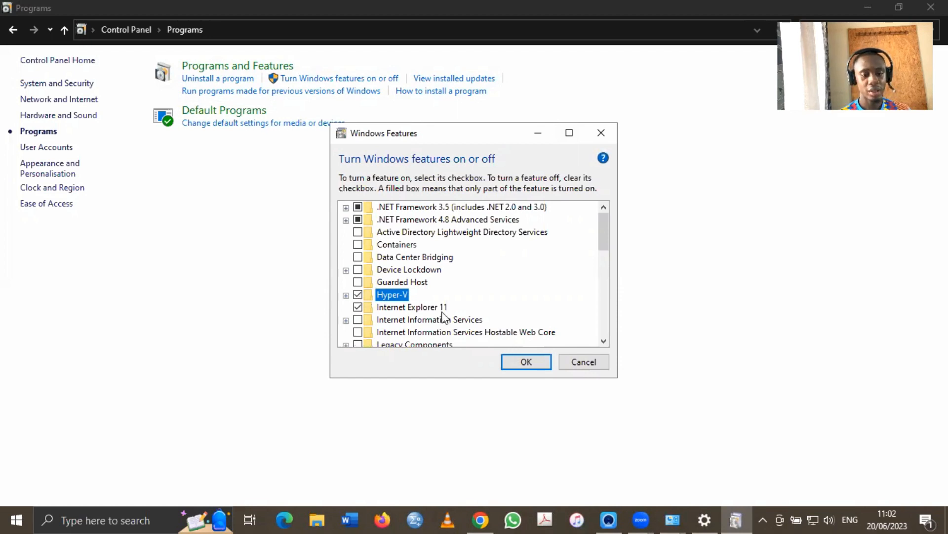
left_click(538, 369)
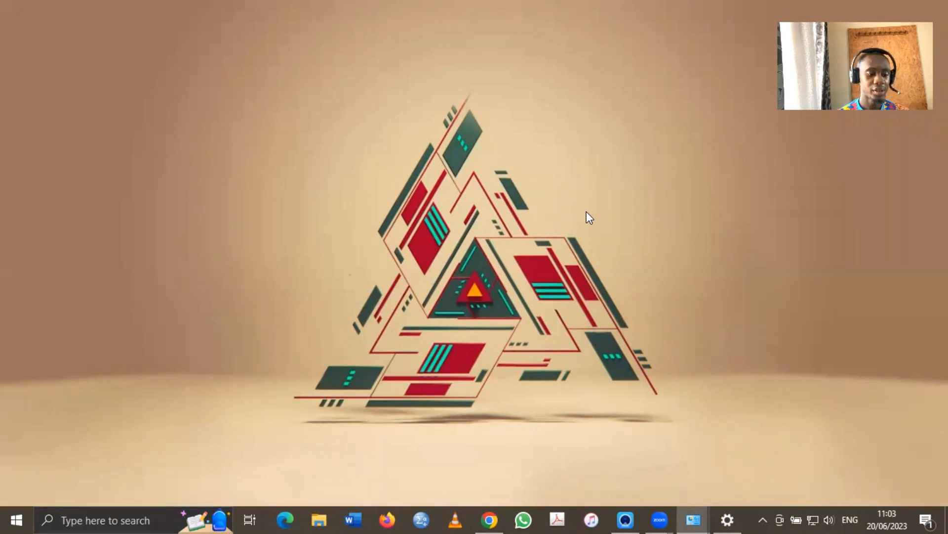
Launch Hyper-V Manager via a 'hyp' search, confirm the host has no VMs, then return to Chrome
left_click(2, 517)
type("hyp")
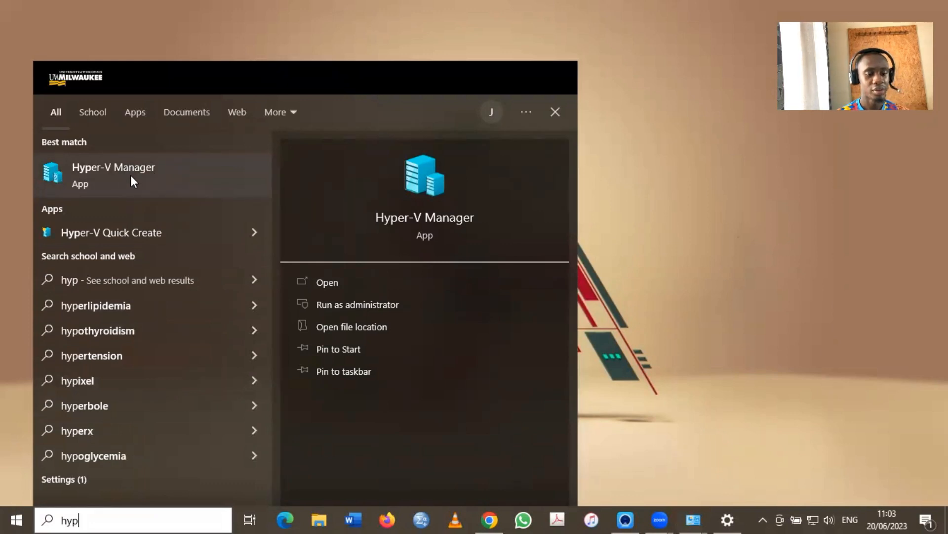
left_click(131, 176)
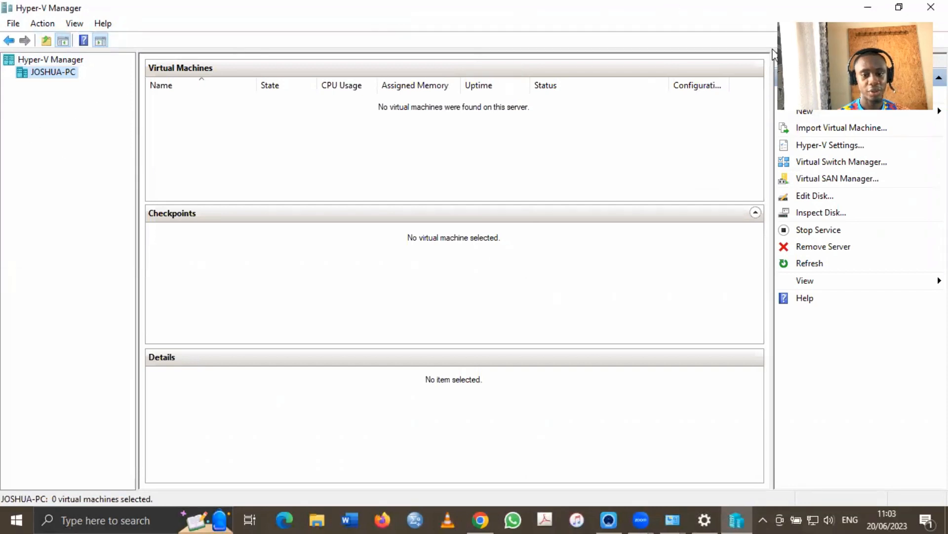
left_click(21, 61)
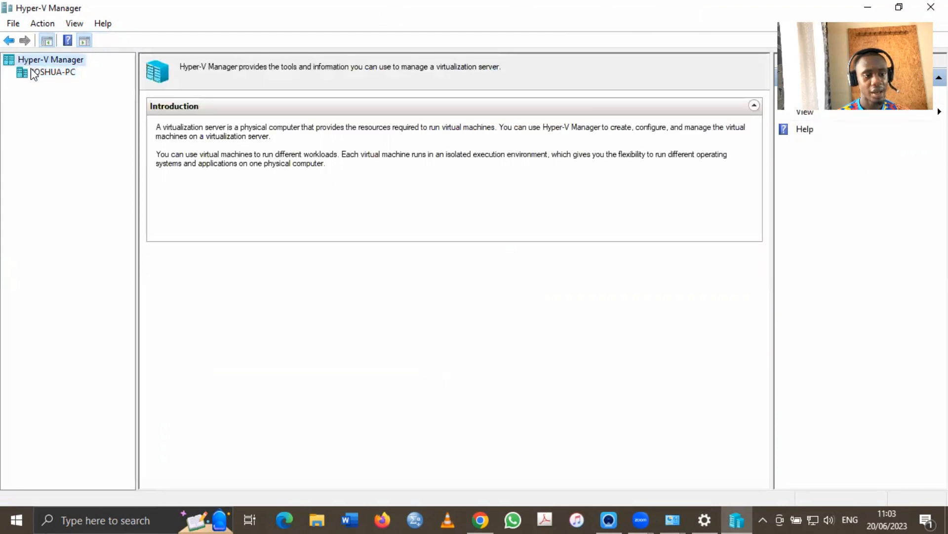
left_click(33, 74)
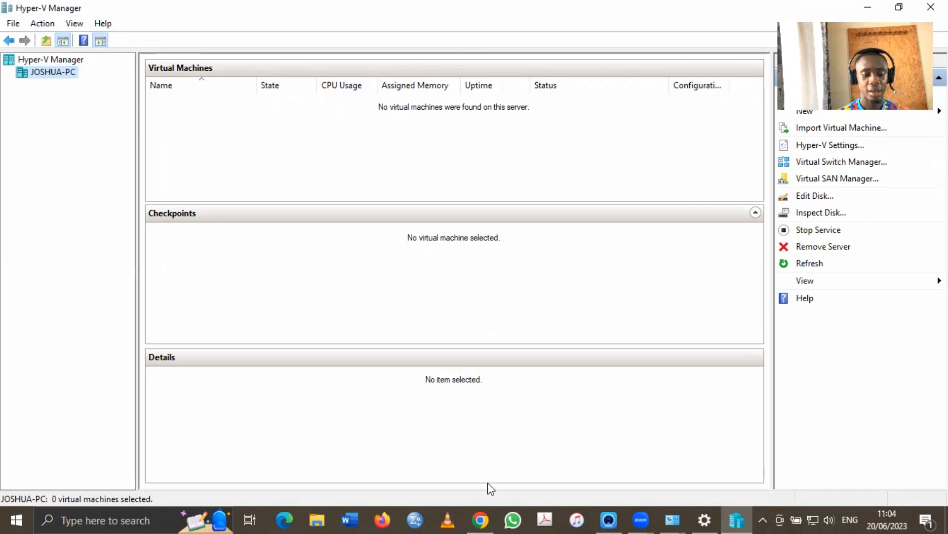
left_click(480, 520)
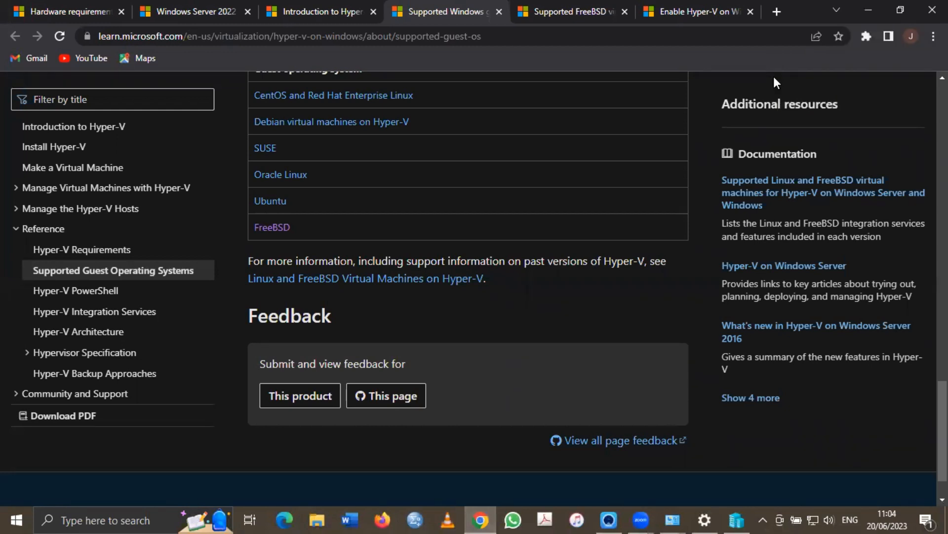
Google 'windows evaluation' in a new tab and open the Microsoft Evaluation Center result
left_click(777, 11)
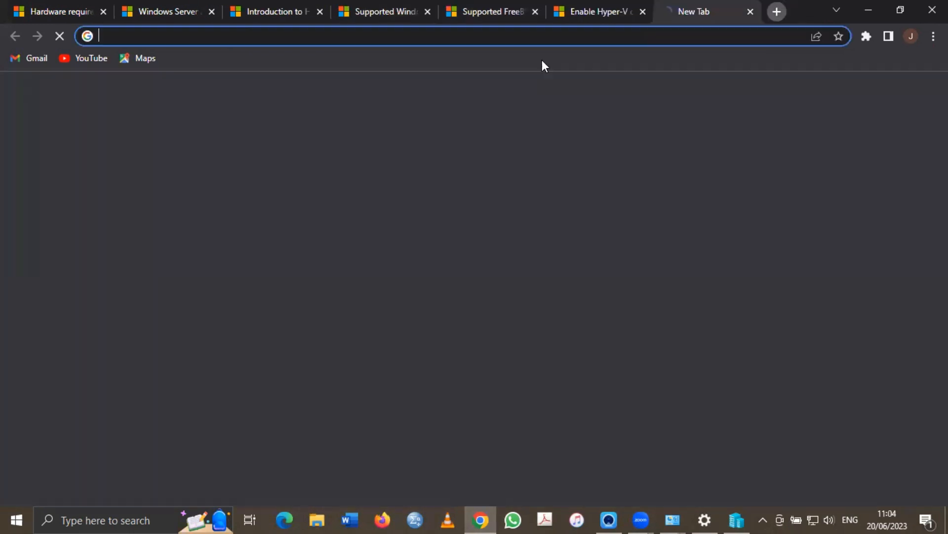
left_click(494, 37)
type("wind")
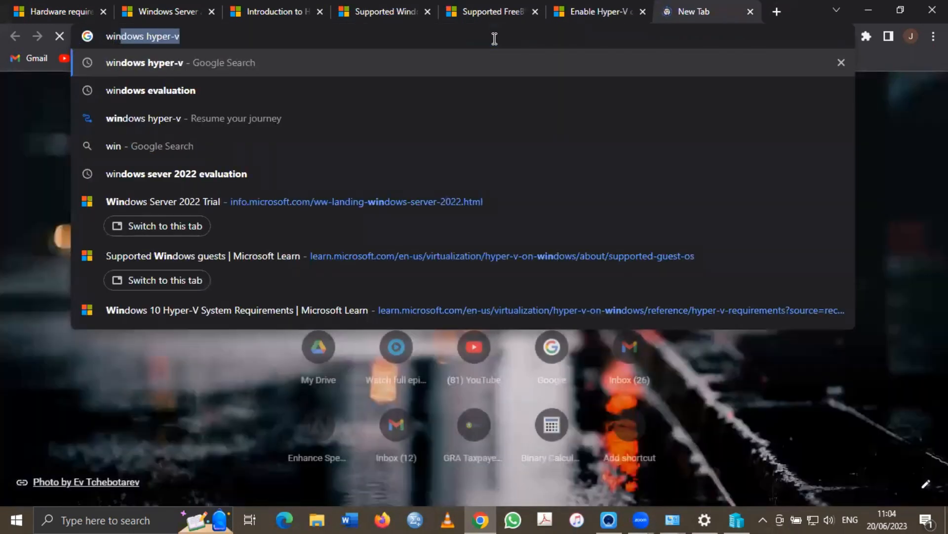
type("ows ev")
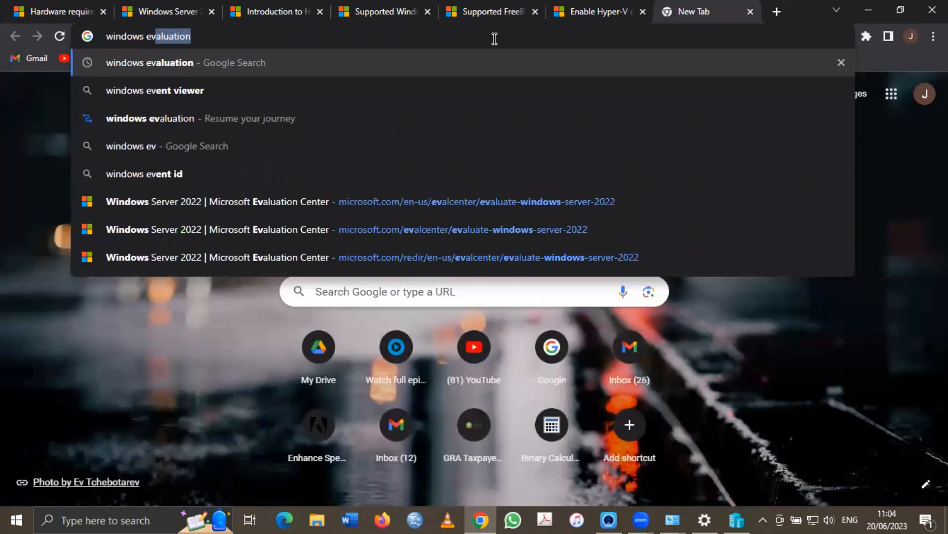
key("Right")
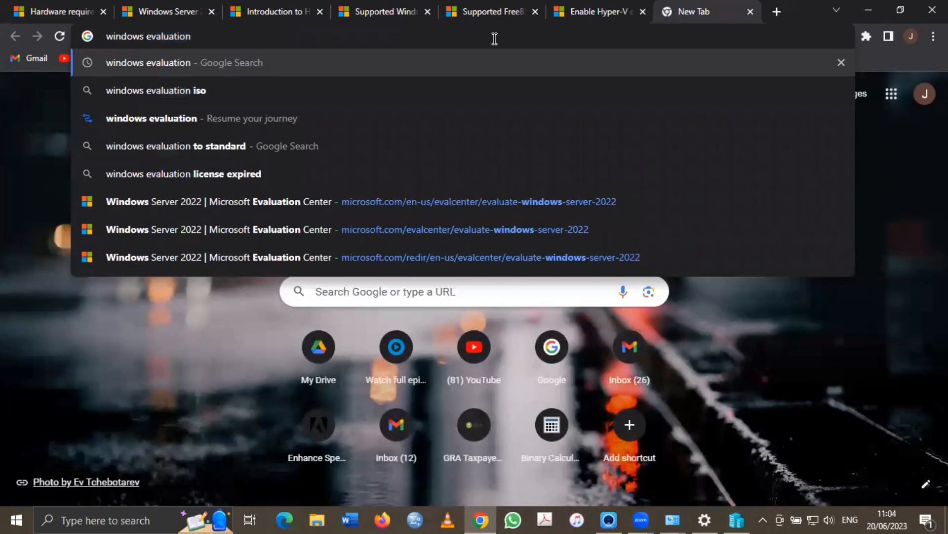
key("Return")
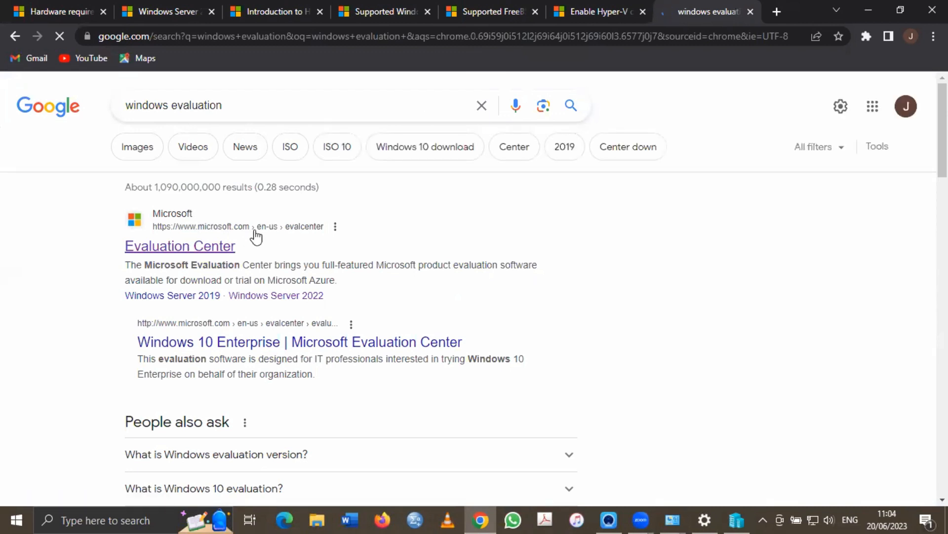
left_click(172, 247)
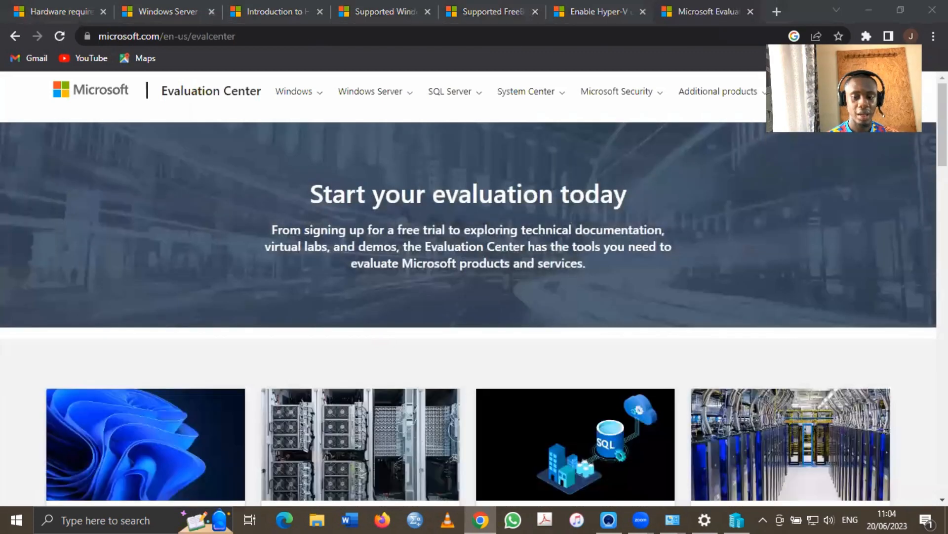
Open the Windows Server 2022 evaluation and choose its ISO download to reach the trial form
scroll(474, 289, "down", 2)
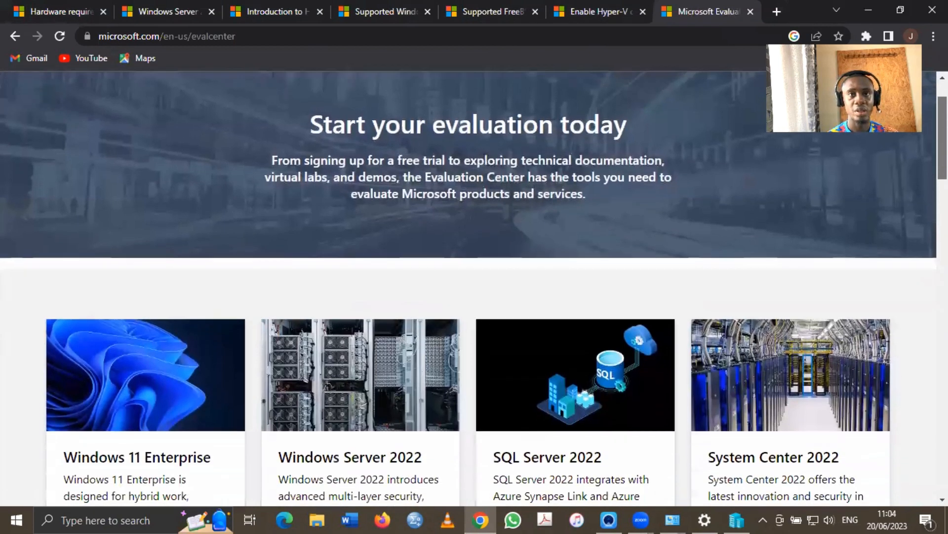
scroll(474, 289, "down", 2)
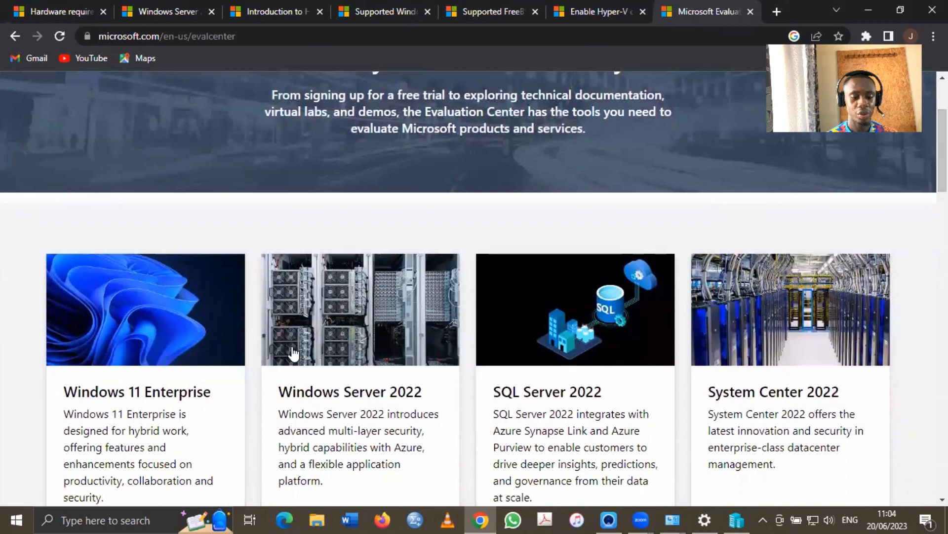
scroll(345, 341, "down", 1)
left_click(375, 288)
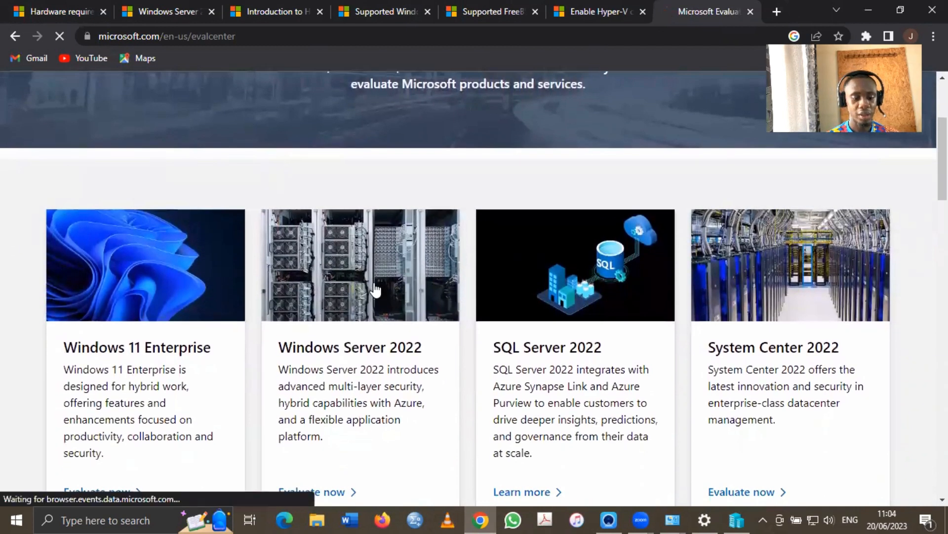
scroll(375, 290, "down", 2)
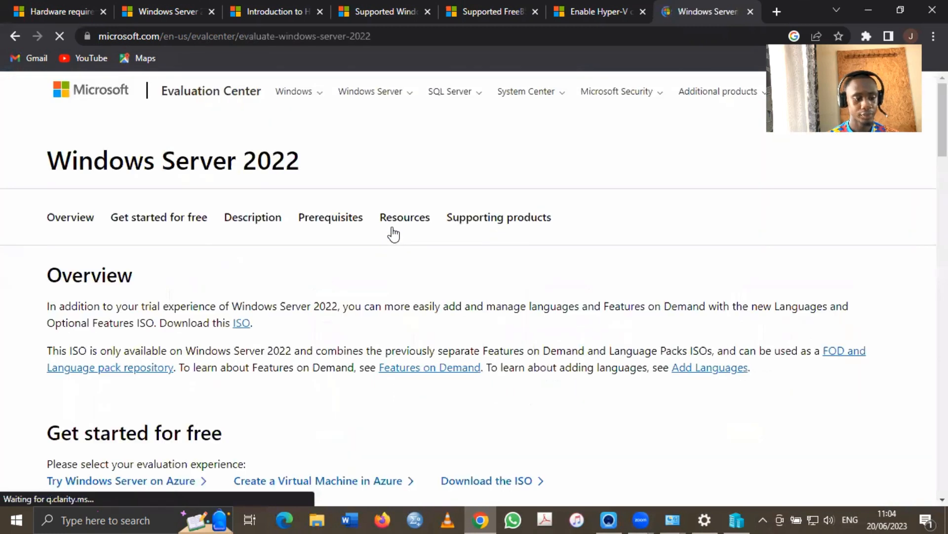
scroll(311, 339, "down", 5)
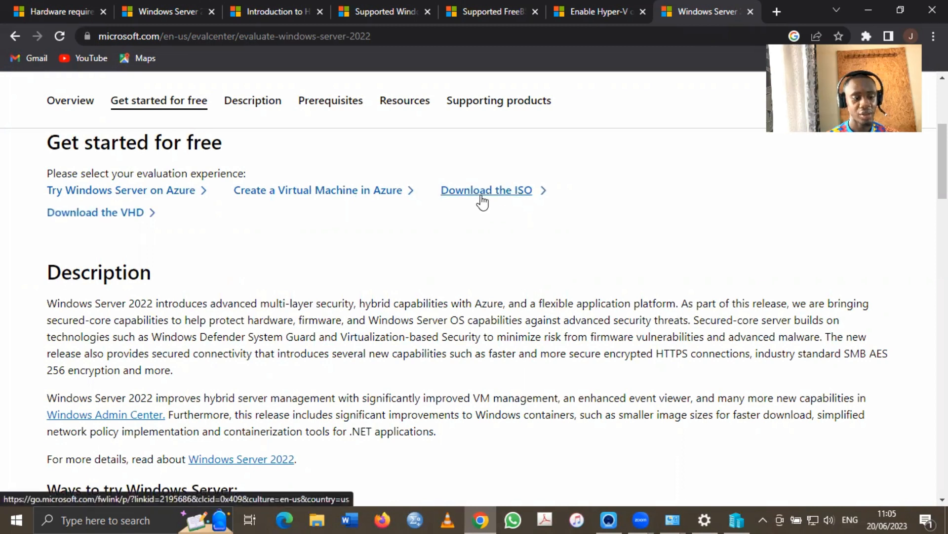
scroll(439, 257, "down", 2)
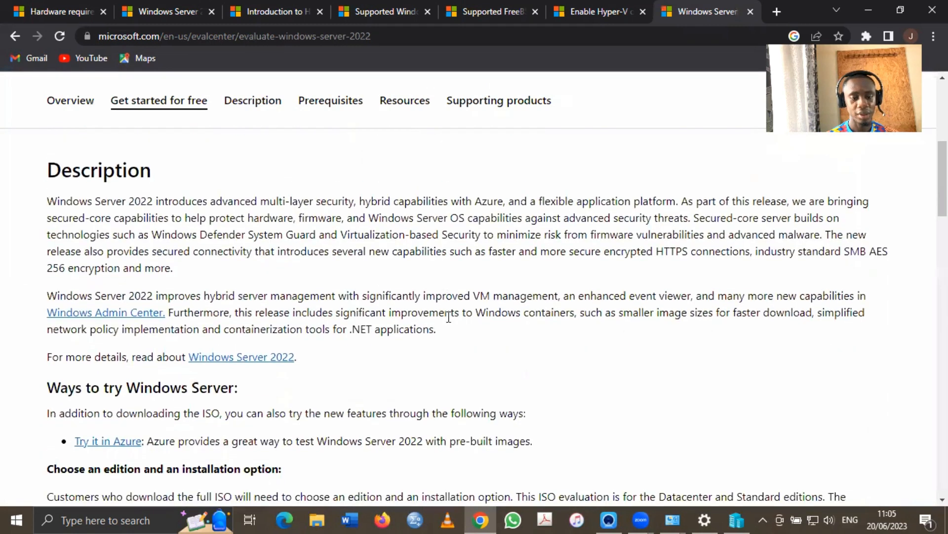
scroll(448, 317, "up", 1)
left_click(495, 156)
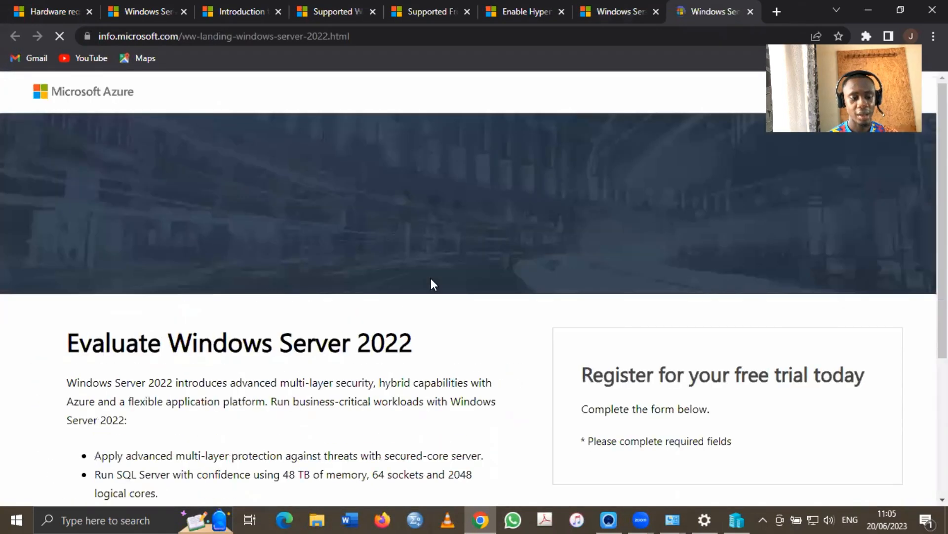
Enter the registrant's first and last name on the trial registration form
scroll(431, 278, "down", 1)
scroll(431, 279, "down", 8)
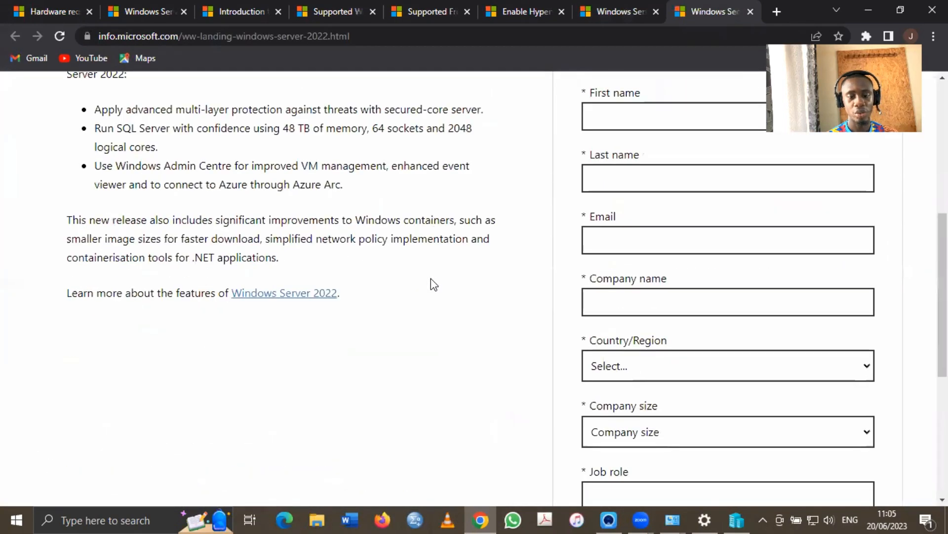
scroll(431, 281, "up", 3)
scroll(431, 280, "up", 2)
left_click(617, 303)
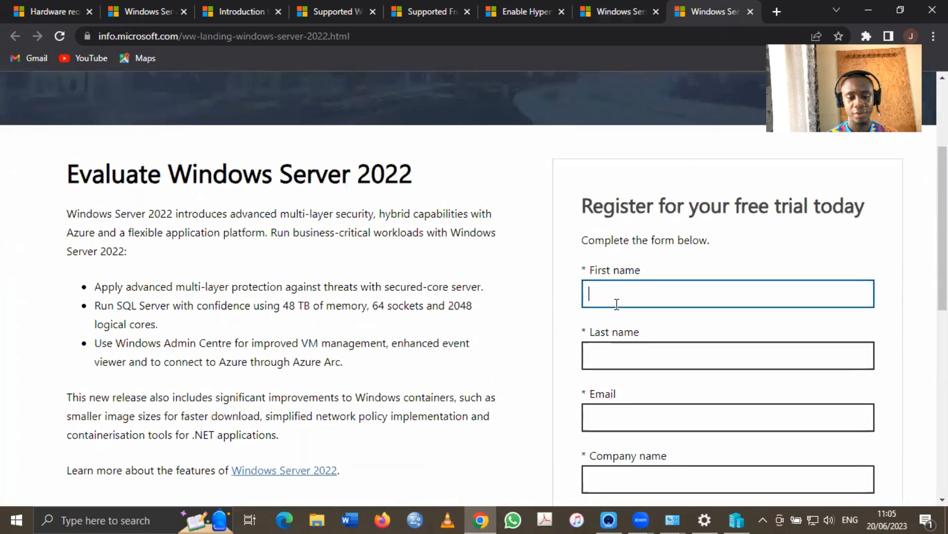
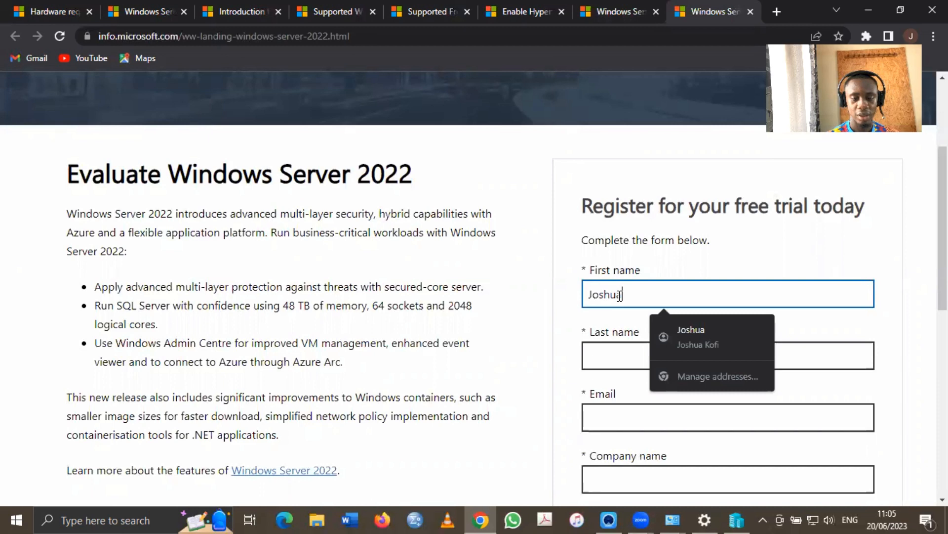
left_click(612, 345)
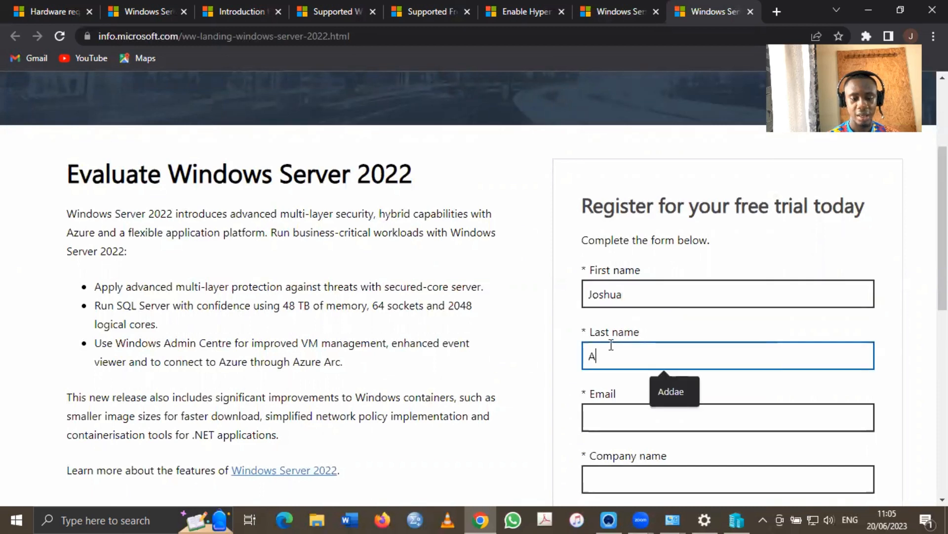
Set company Freelance and complete country Ghana, company size 1 and job role Student
scroll(612, 345, "down", 6)
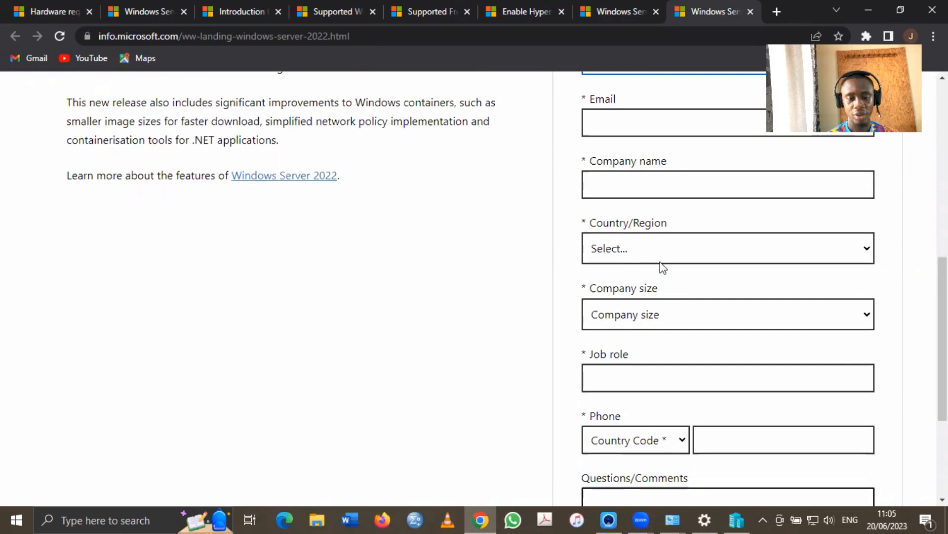
scroll(661, 265, "down", 3)
scroll(663, 267, "down", 2)
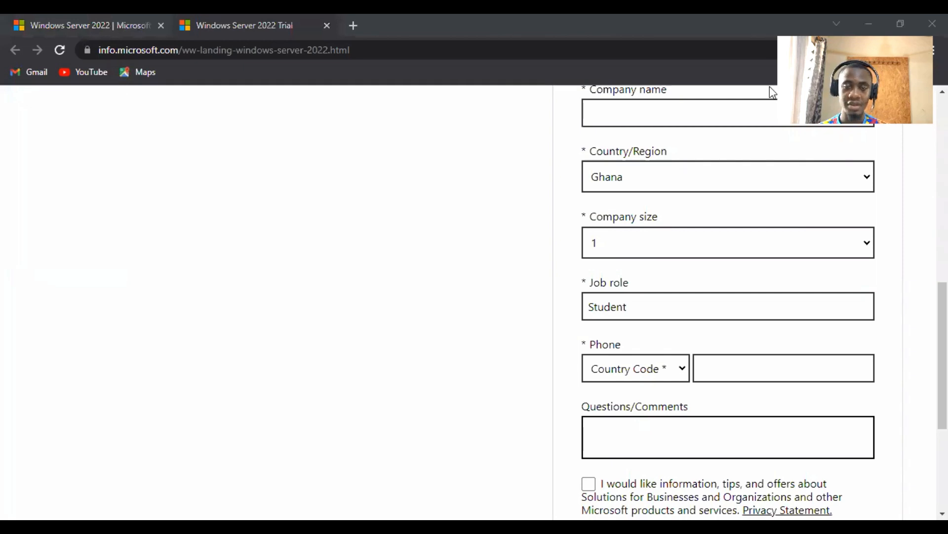
left_click(686, 102)
left_click(684, 145)
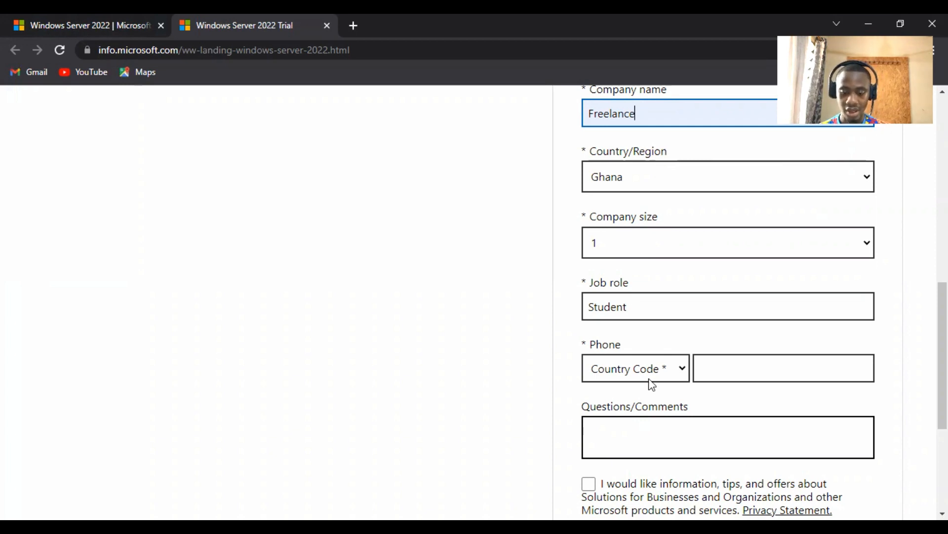
scroll(652, 387, "down", 1)
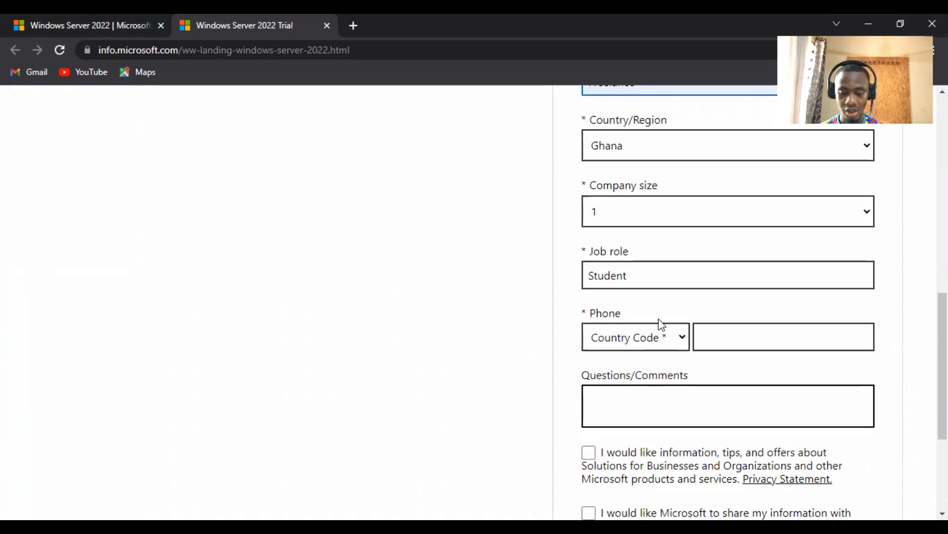
scroll(684, 369, "down", 2)
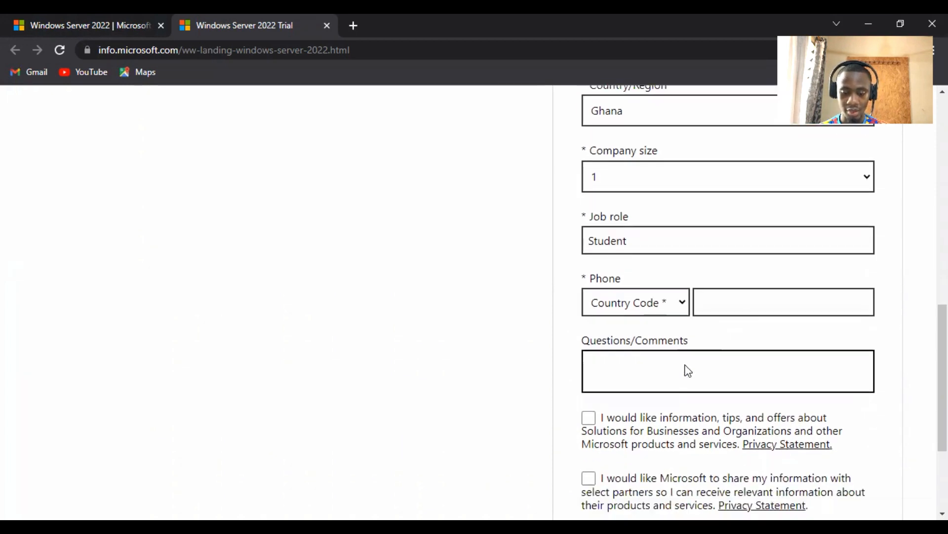
scroll(686, 369, "down", 2)
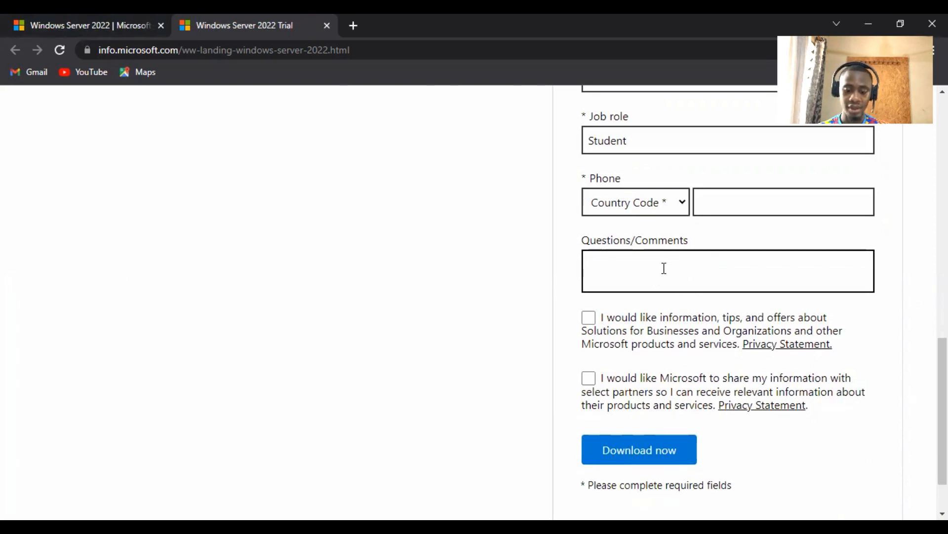
scroll(665, 268, "down", 1)
scroll(657, 318, "up", 3)
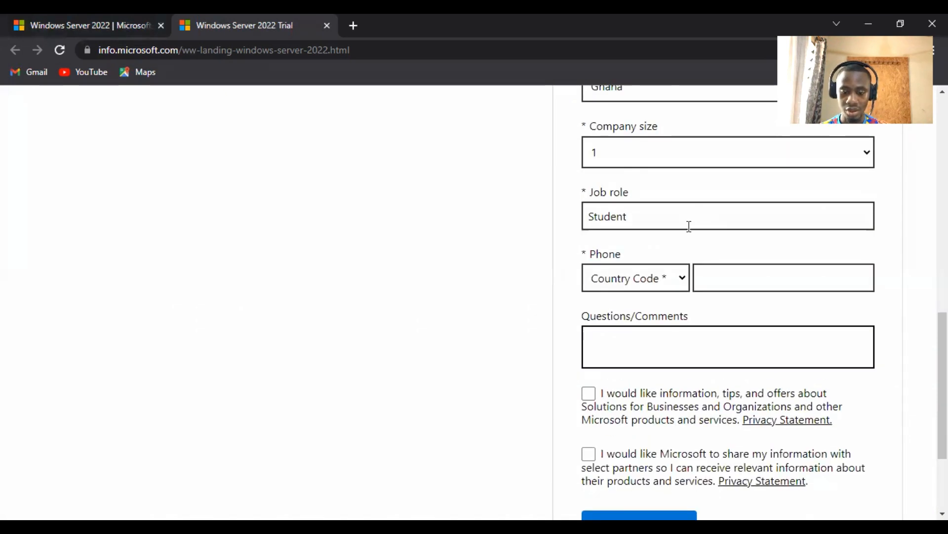
scroll(688, 405, "down", 1)
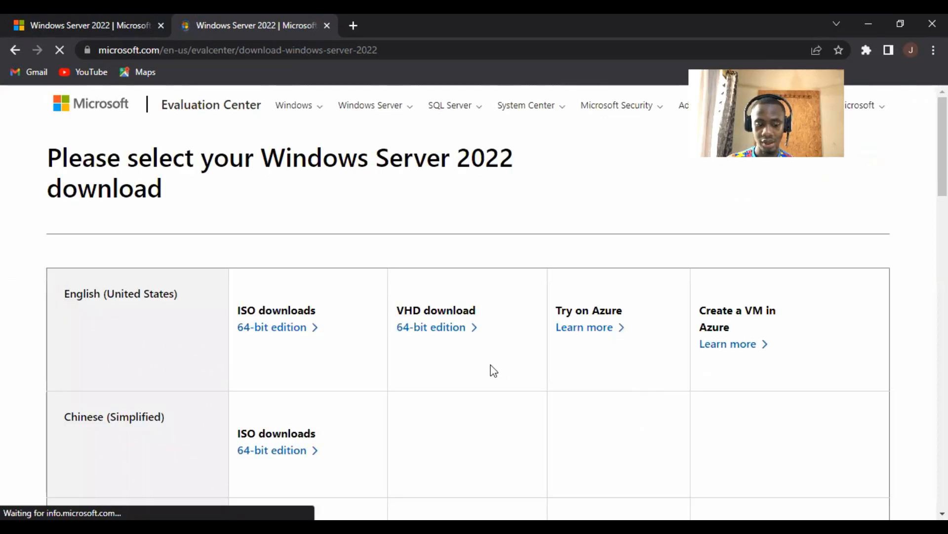
Scroll down the Windows Server 2022 download page toward the ISO options
scroll(356, 312, "down", 1)
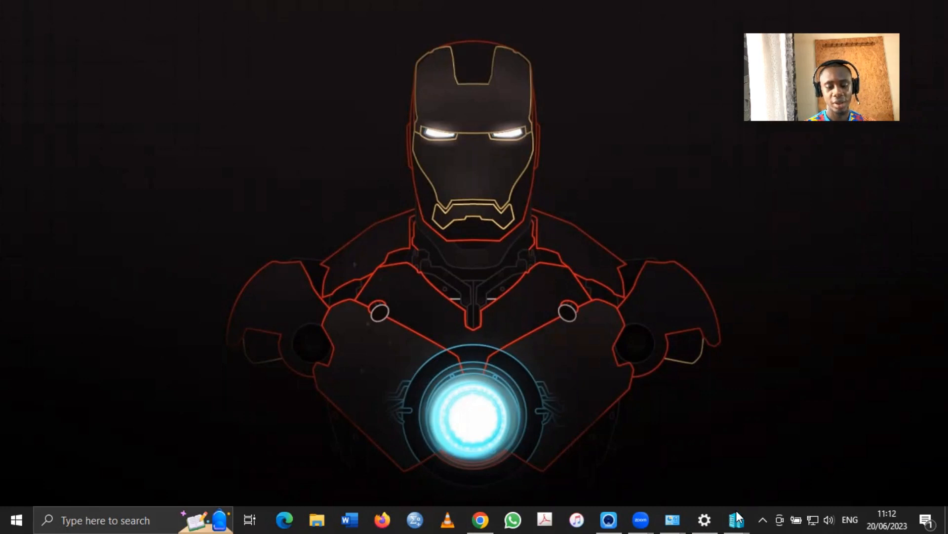
Reopen Hyper-V Manager through a taskbar search for 'h'
mouse_move(738, 518)
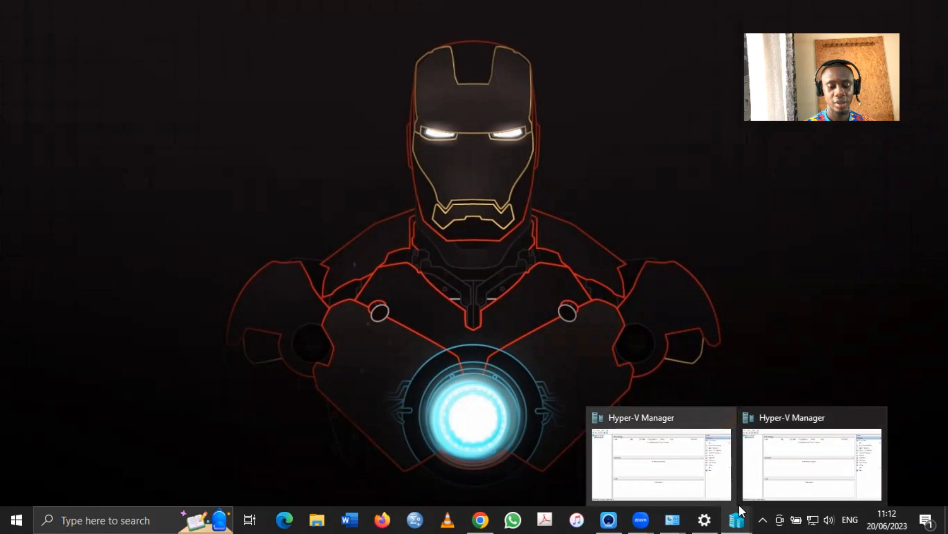
left_click(86, 519)
type("h")
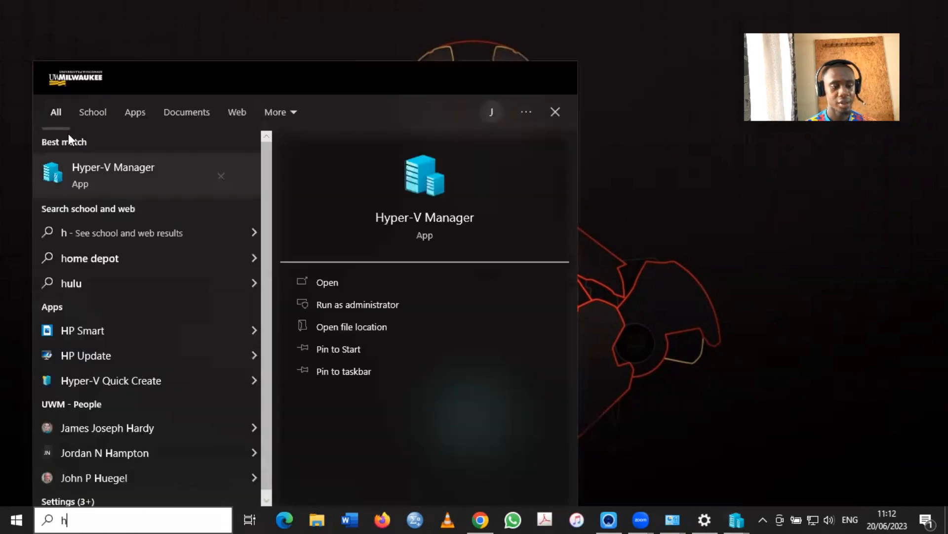
left_click(87, 178)
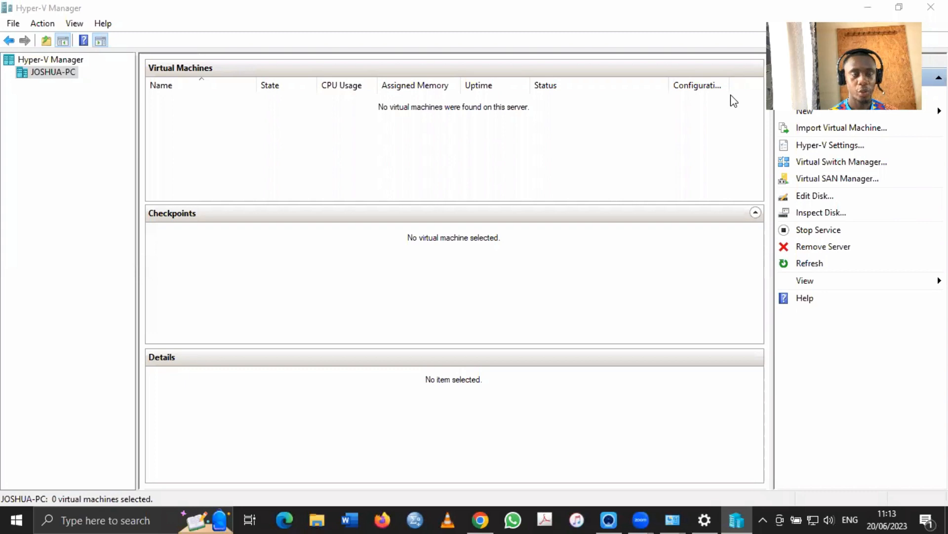
Select the local Hyper-V host and launch New > Virtual Machine from the Actions pane
left_click(36, 60)
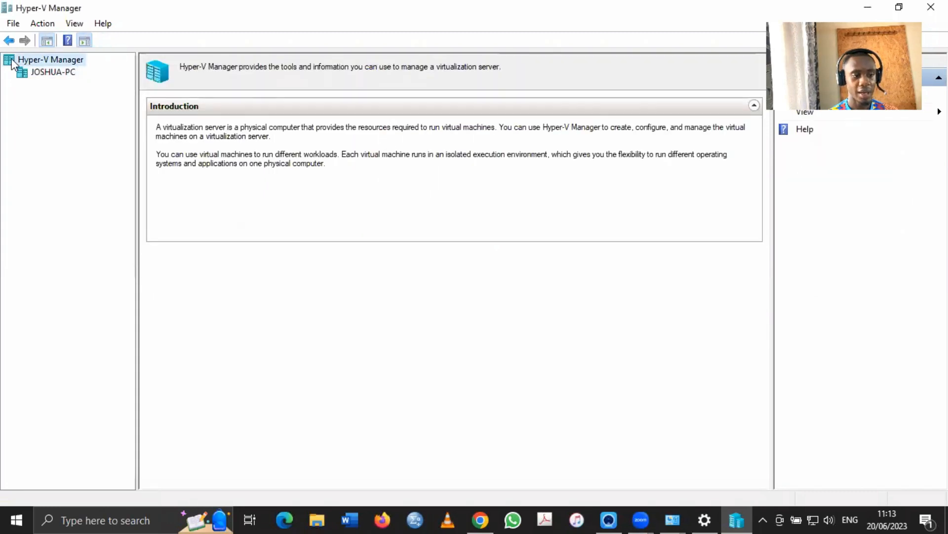
left_click(49, 74)
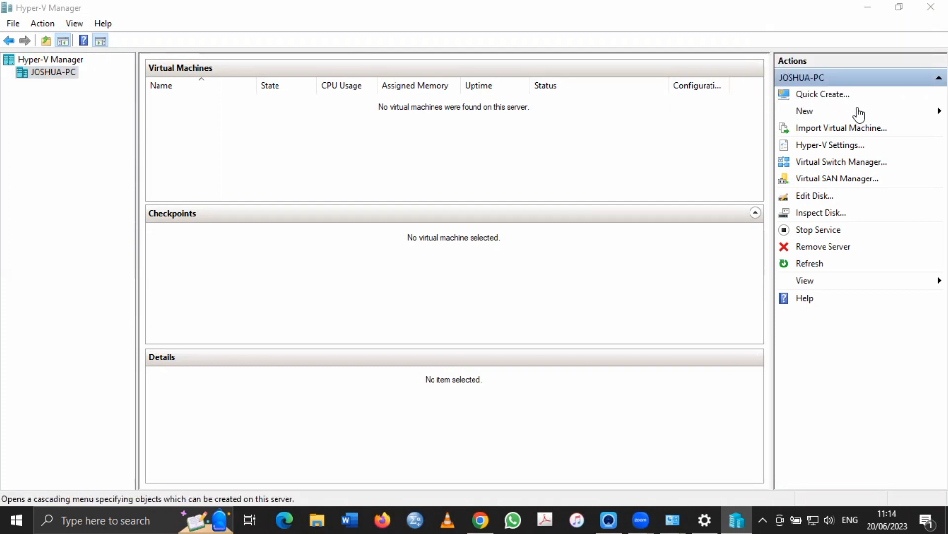
left_click(925, 116)
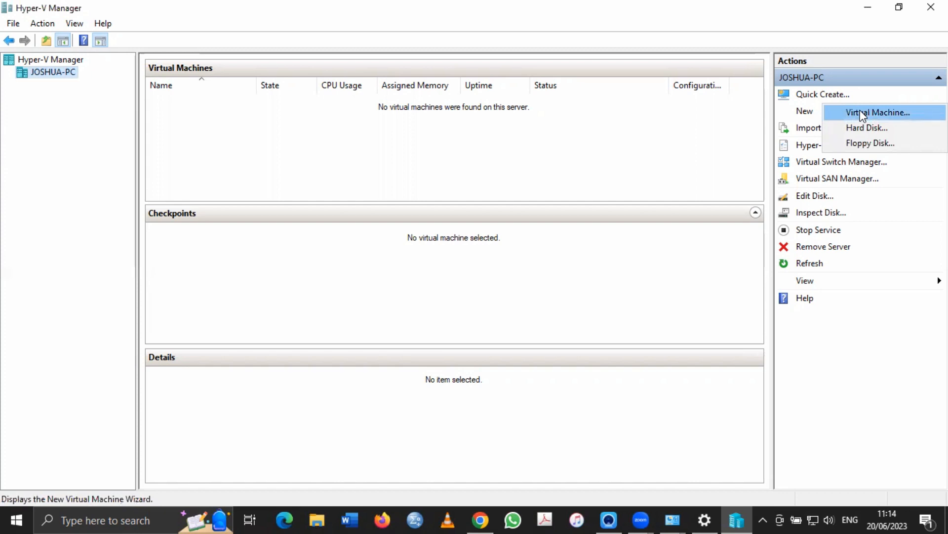
left_click(863, 115)
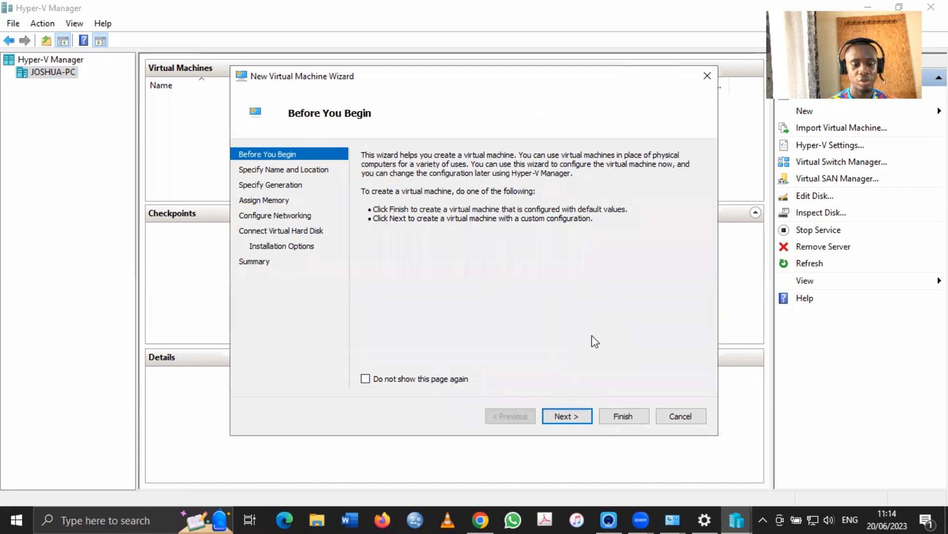
Name the new virtual machine 'Homelab-Windows Server 2022', correcting typos along the way
left_click(573, 417)
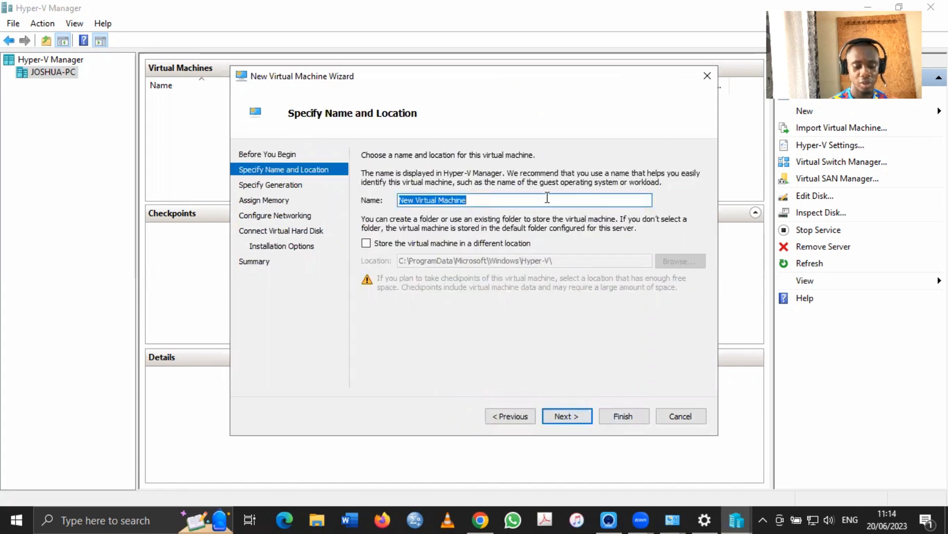
type("Home")
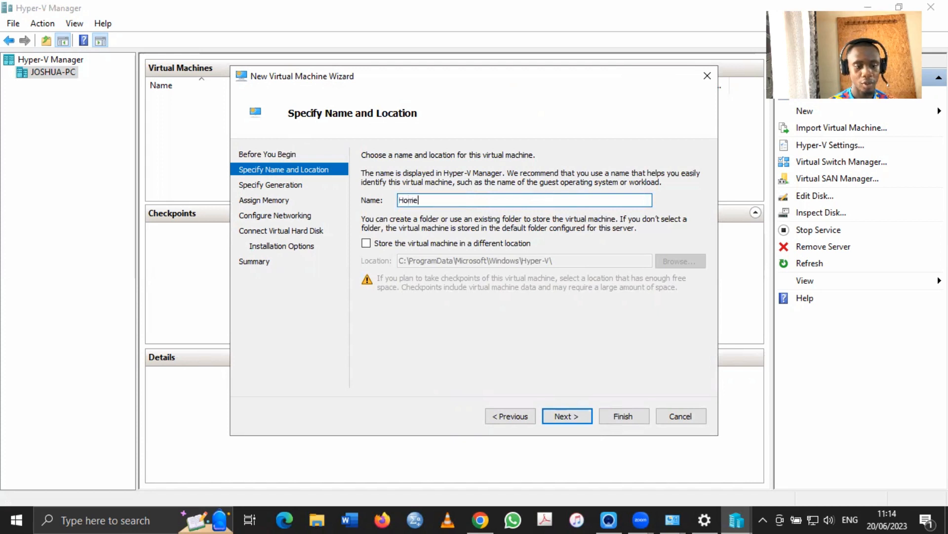
type("lab")
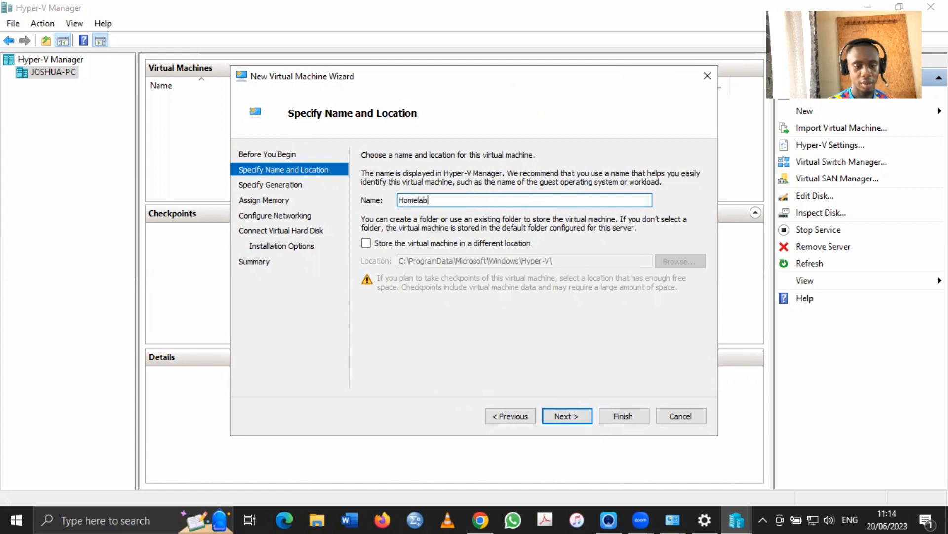
type("-Ser")
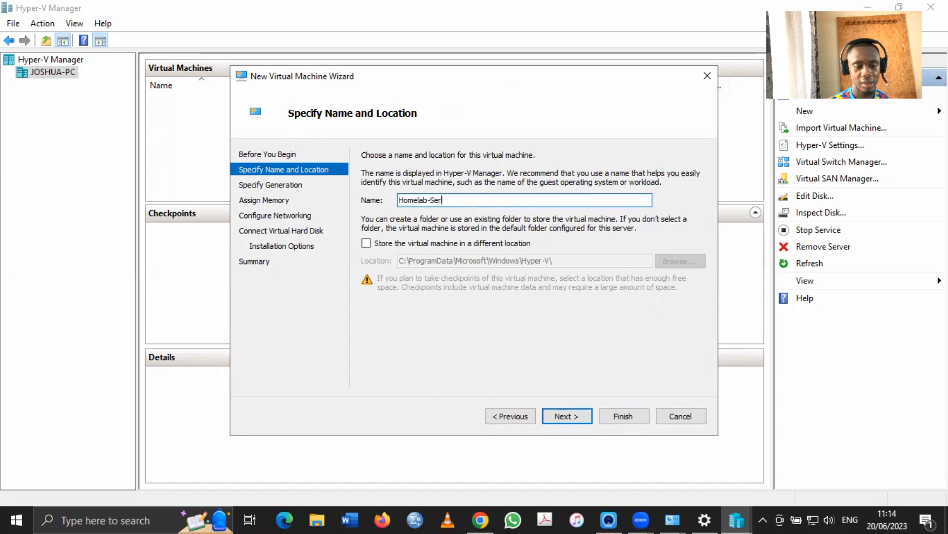
key("BackSpace")
key("BackSpace")
key("BackSpace")
type("Windwo")
key("BackSpace")
key("BackSpace")
key("BackSpace")
type("dows ")
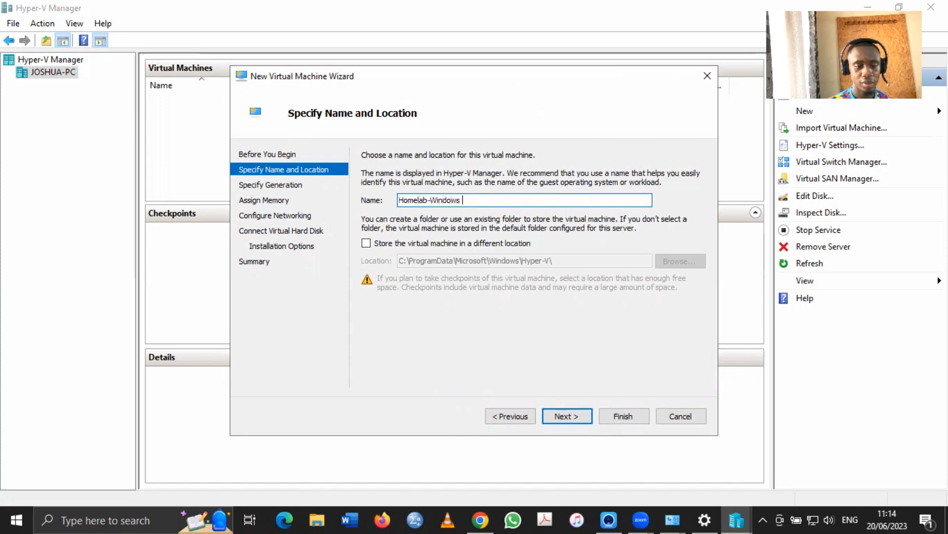
type("Server 2022")
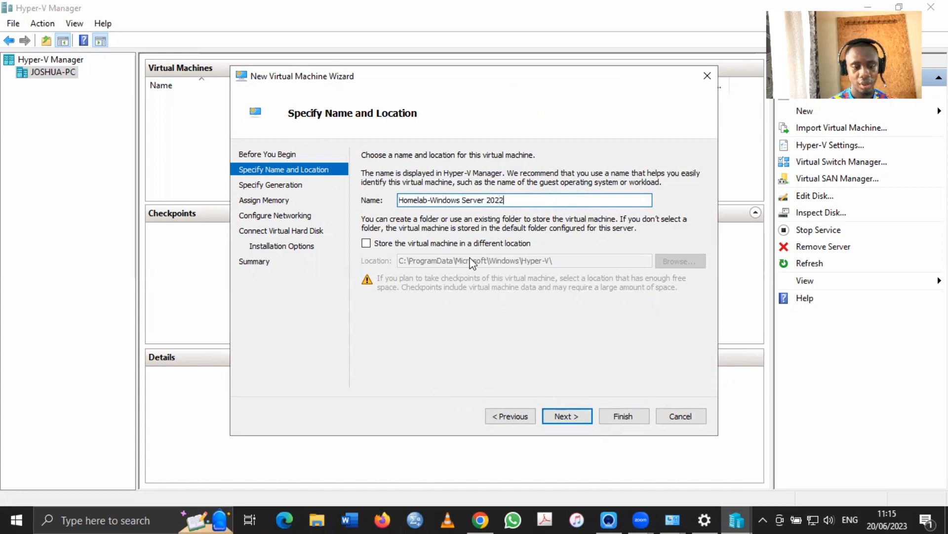
Keep the VM in the default storage location instead of a custom folder, then continue
left_click(393, 246)
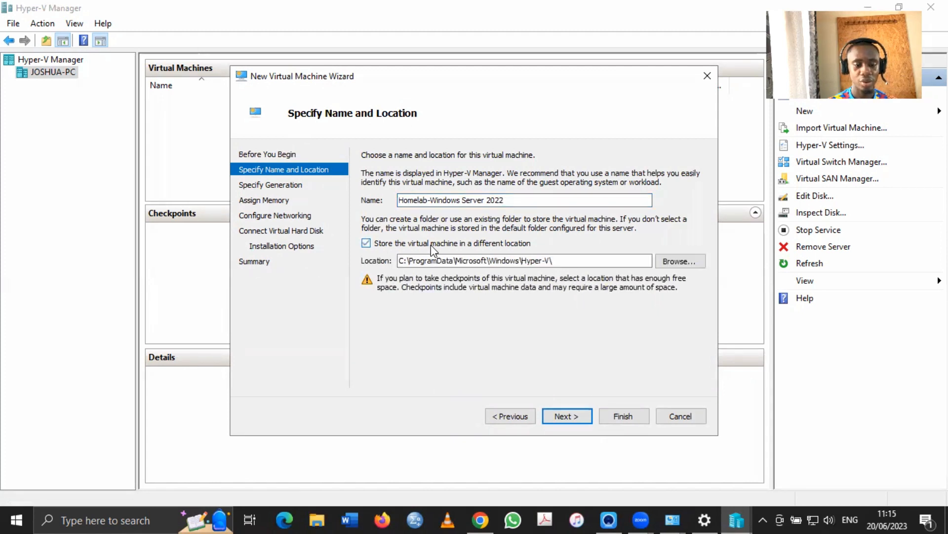
left_click(669, 263)
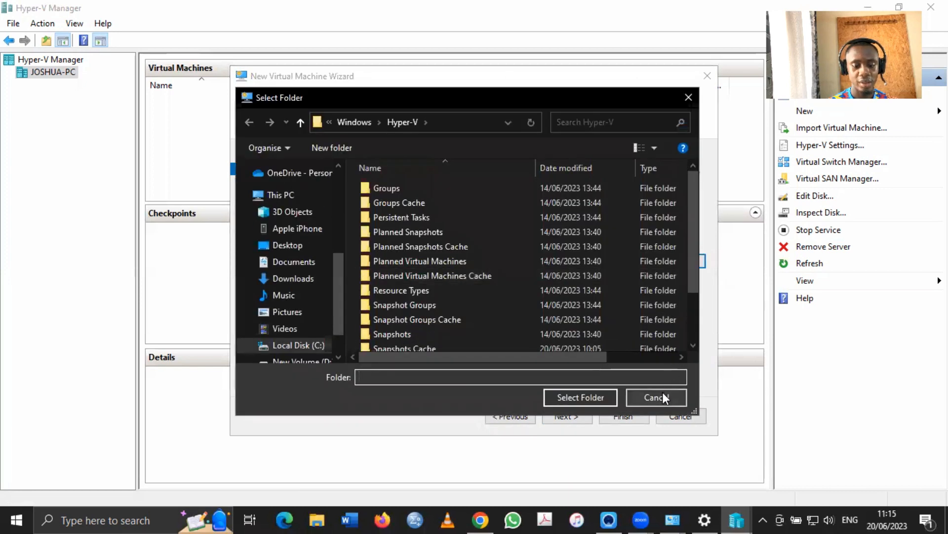
left_click(663, 392)
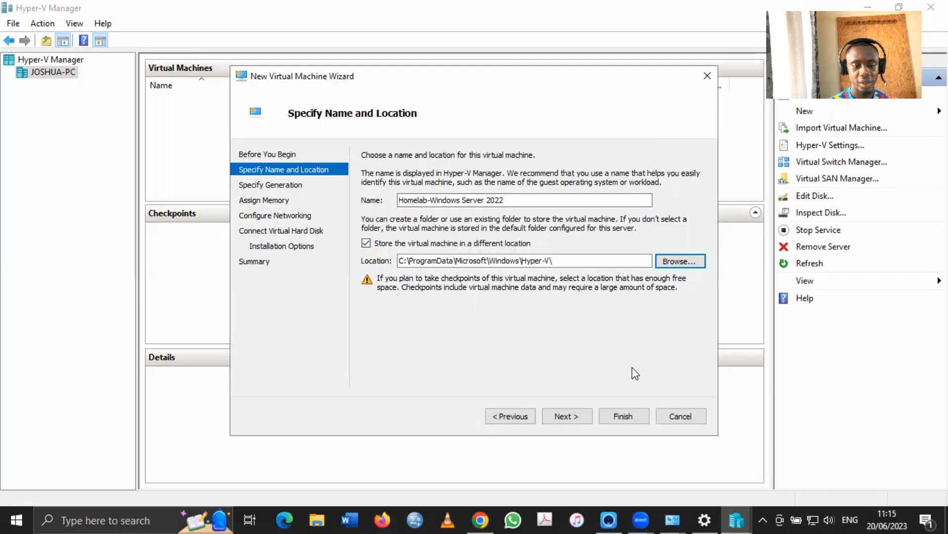
left_click(392, 242)
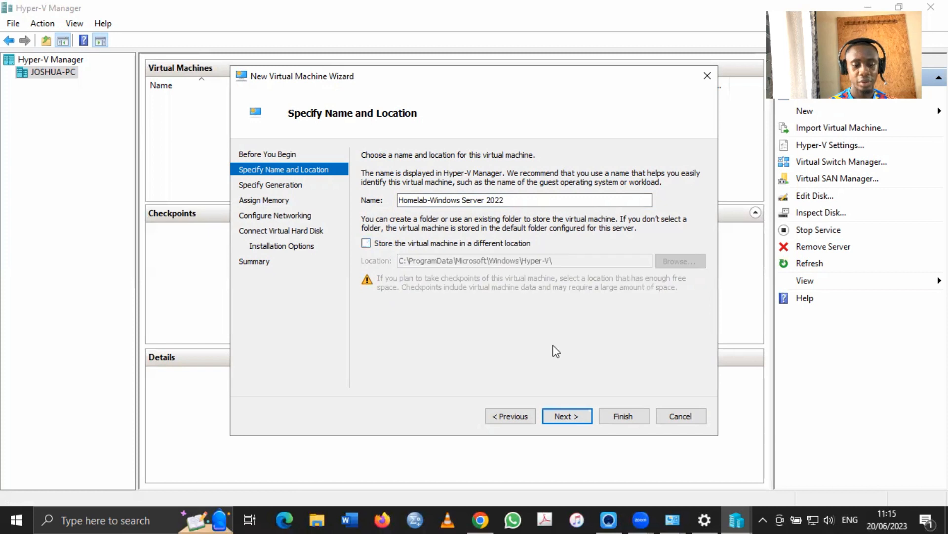
left_click(567, 417)
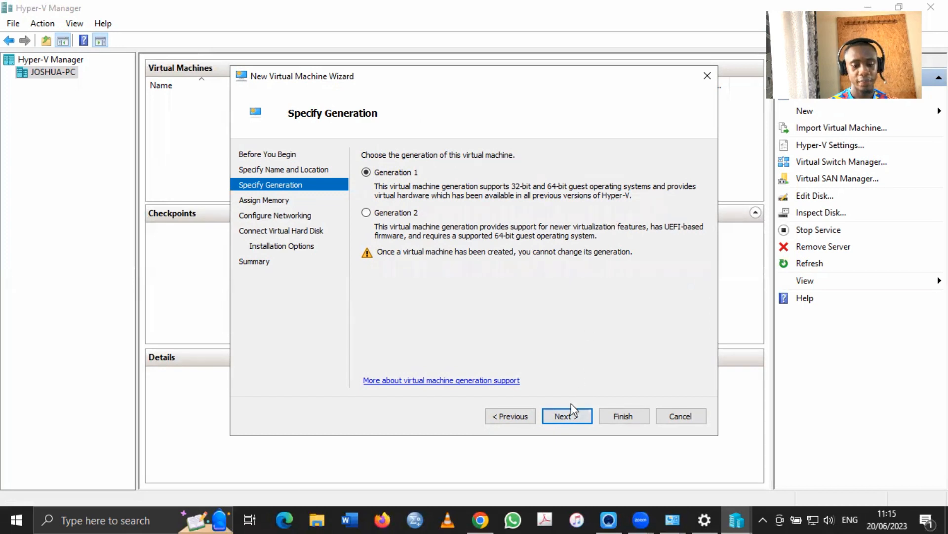
Keep Generation 1 for the VM and continue to the memory settings
left_click(568, 417)
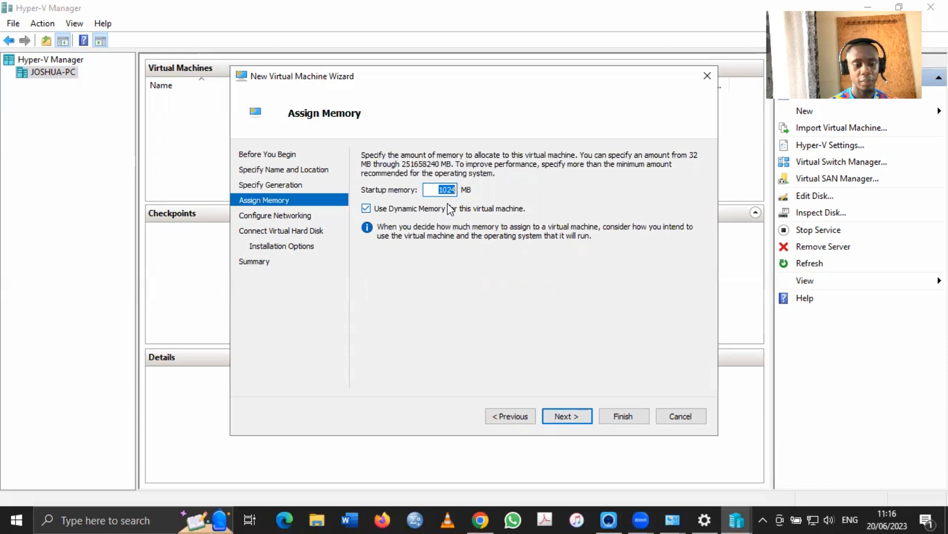
Give the VM 4096 MB startup memory, keeping Dynamic Memory enabled, and continue
type("409")
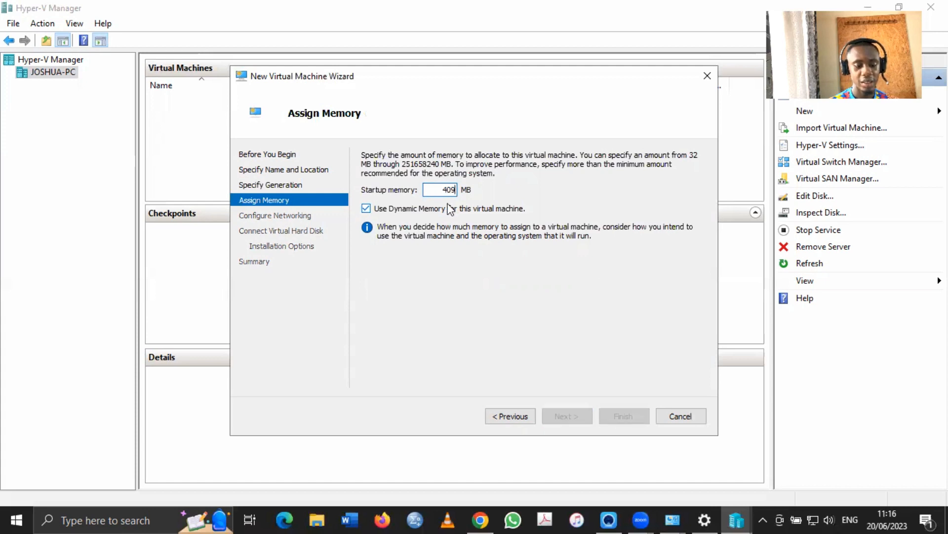
type("6")
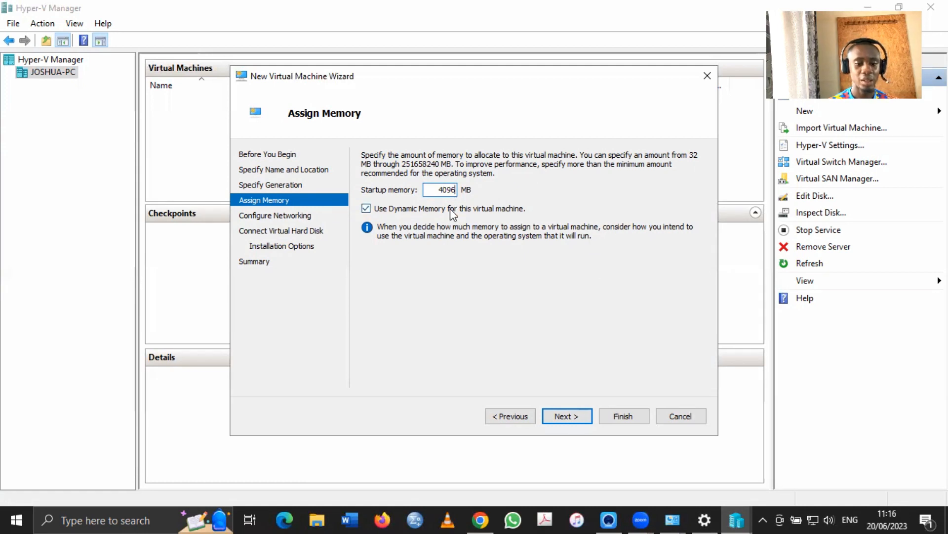
left_click(571, 420)
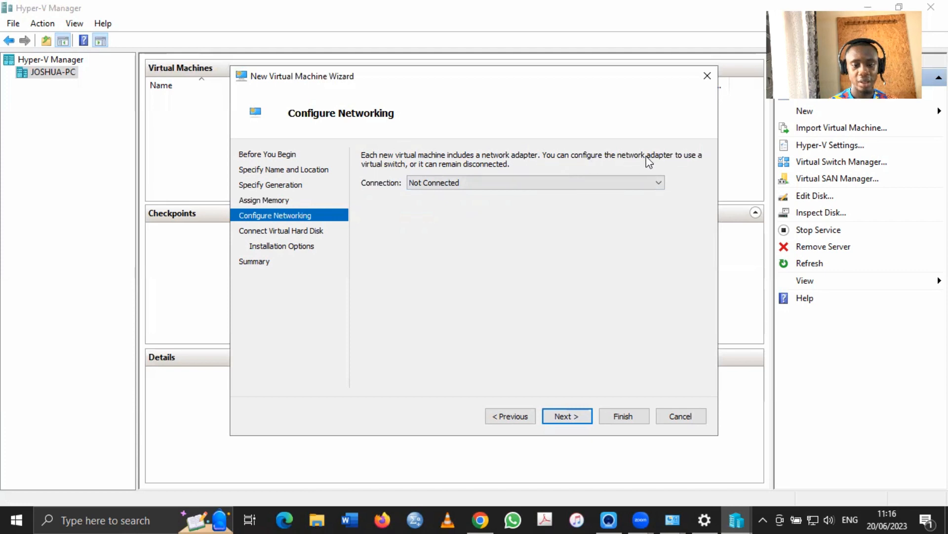
Connect the VM's network adapter to Default Switch and continue
left_click(488, 176)
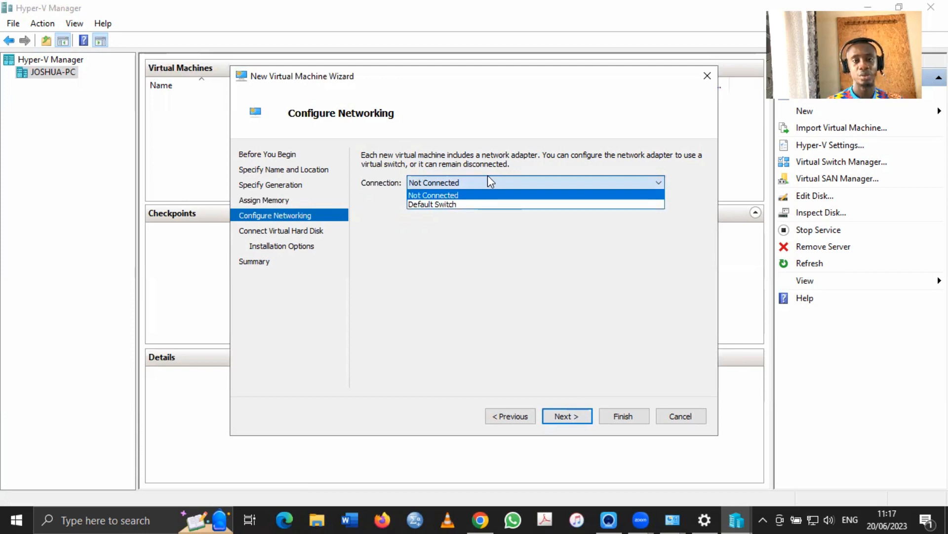
left_click(475, 204)
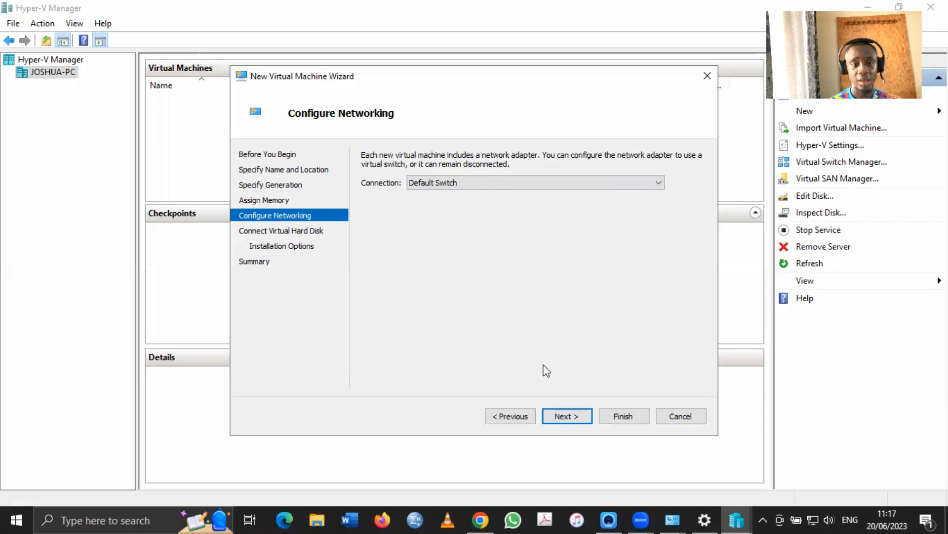
left_click(567, 416)
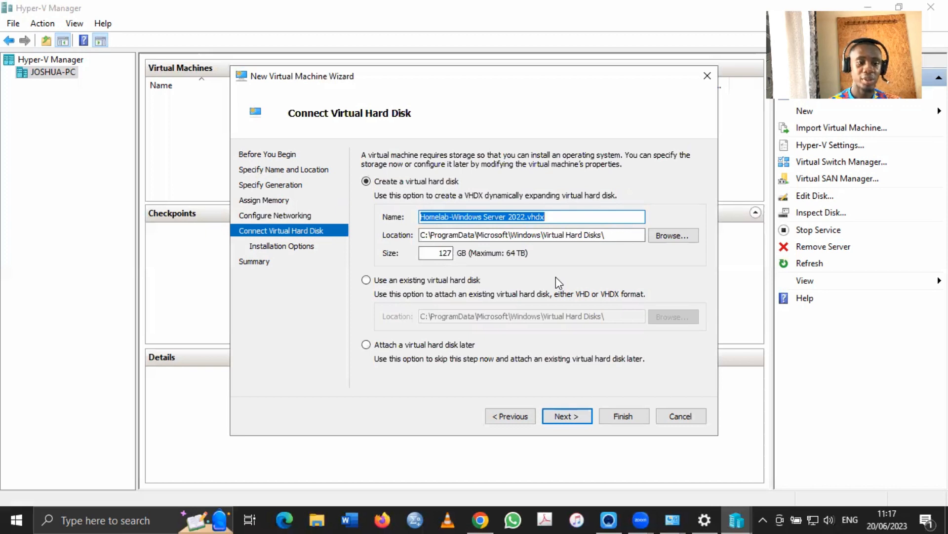
Change the virtual hard disk size from 127 GB to 40 GB and continue
left_click(449, 254)
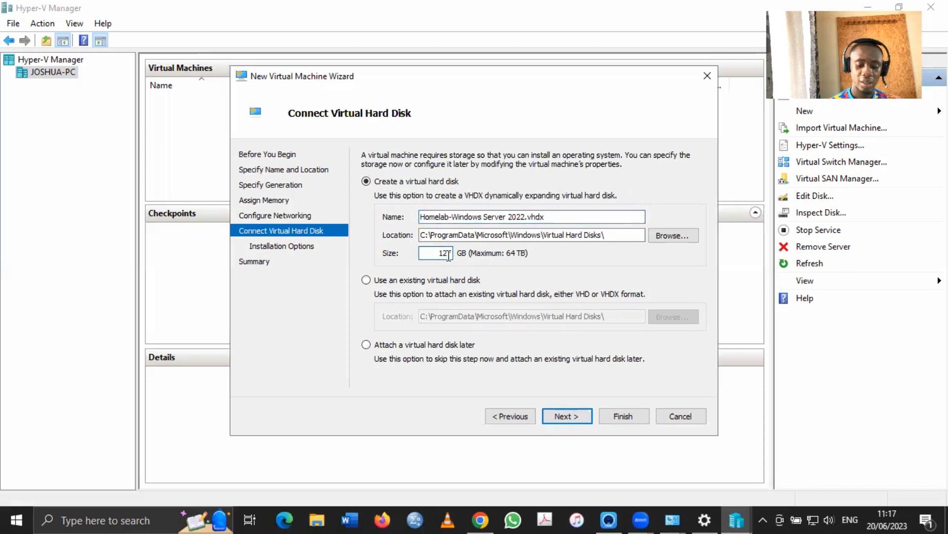
key("BackSpace")
key("BackSpace")
key("BackSpace")
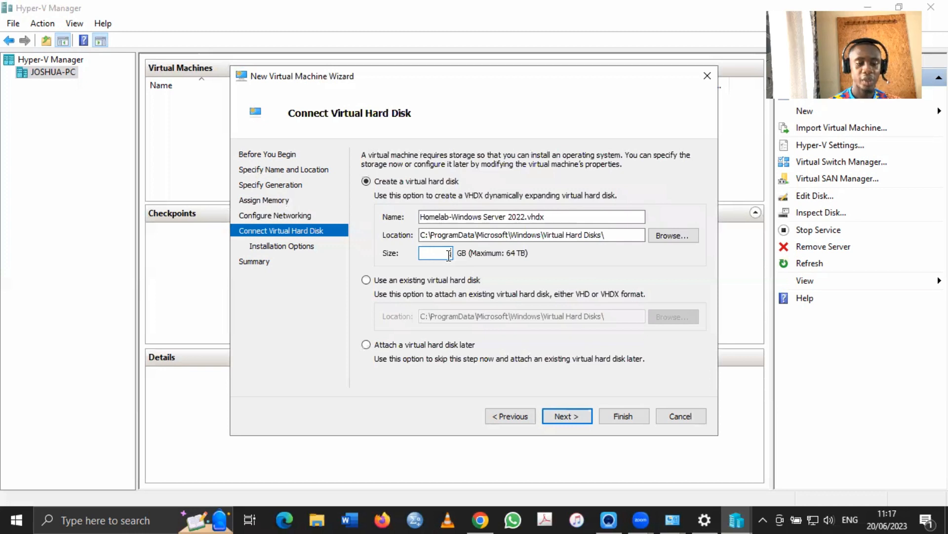
type("120")
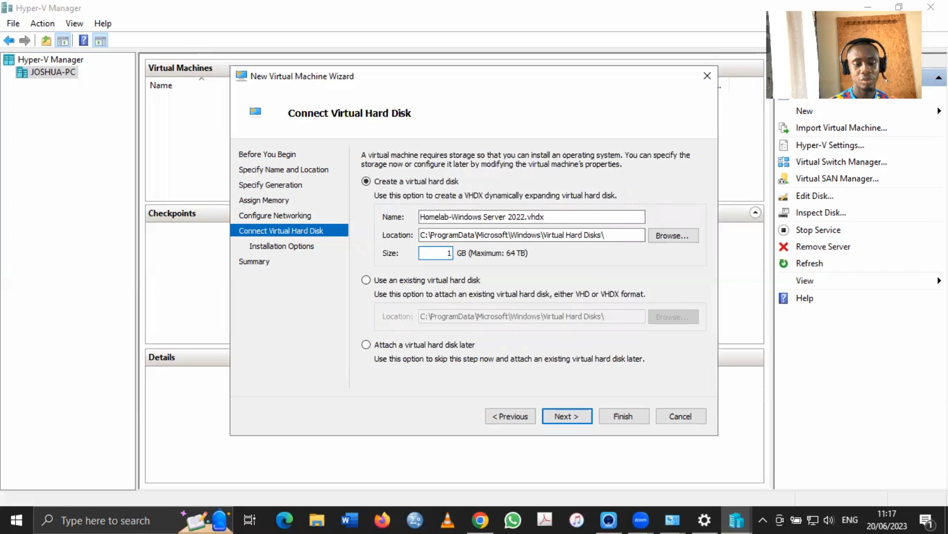
key("BackSpace")
key("BackSpace")
key("BackSpace")
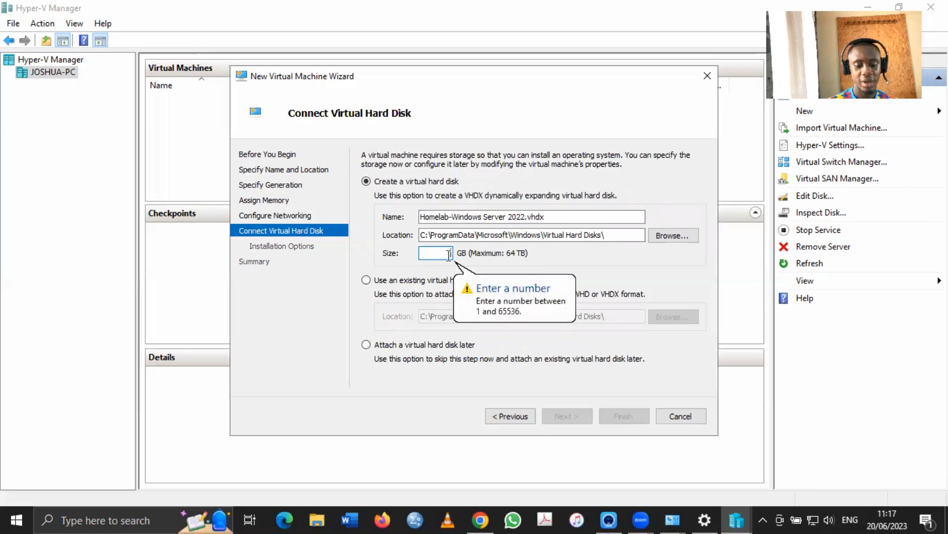
type("40")
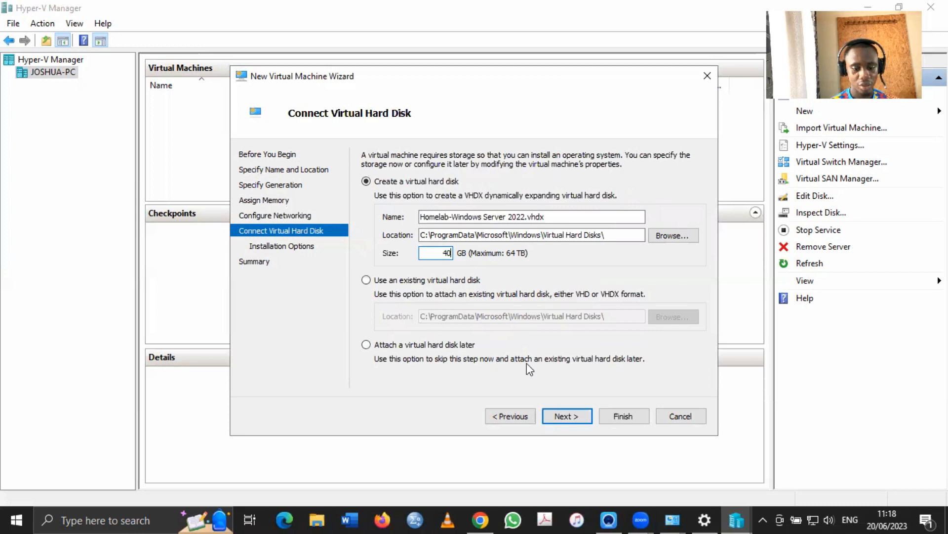
left_click(562, 418)
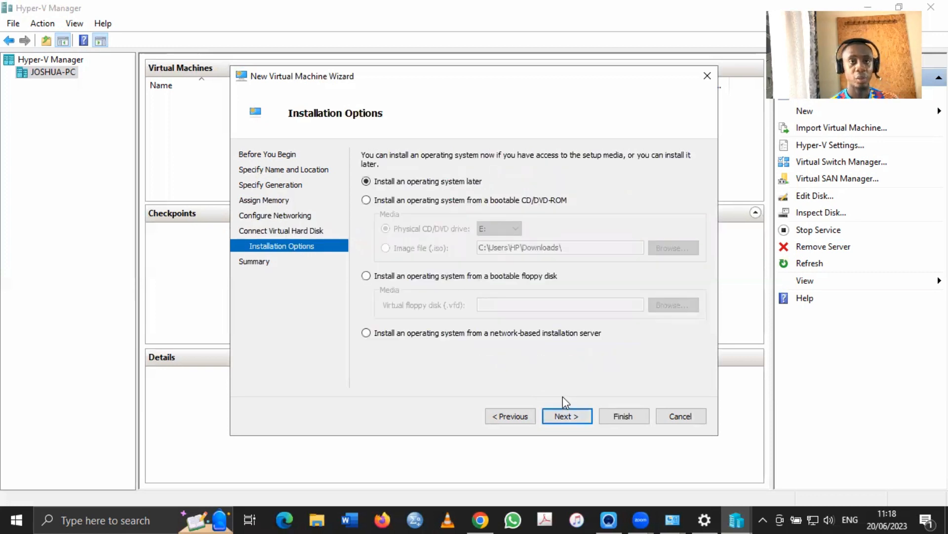
Recheck the disk page, then choose OS installation from a bootable CD/DVD-ROM
left_click(527, 416)
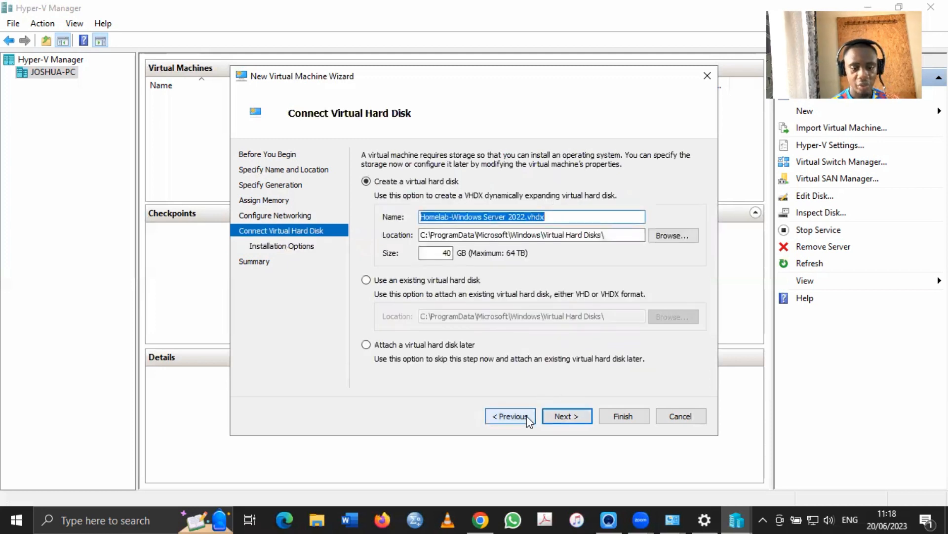
left_click(559, 416)
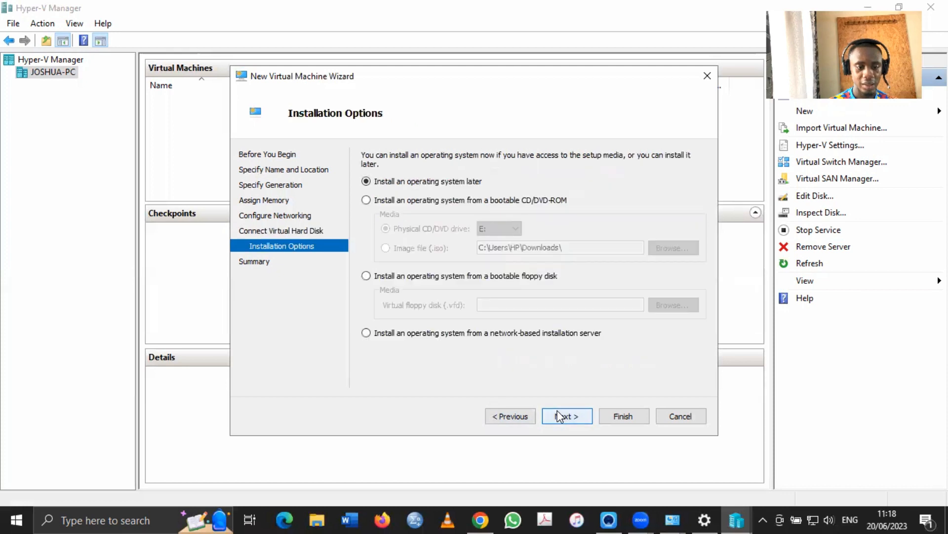
left_click(527, 416)
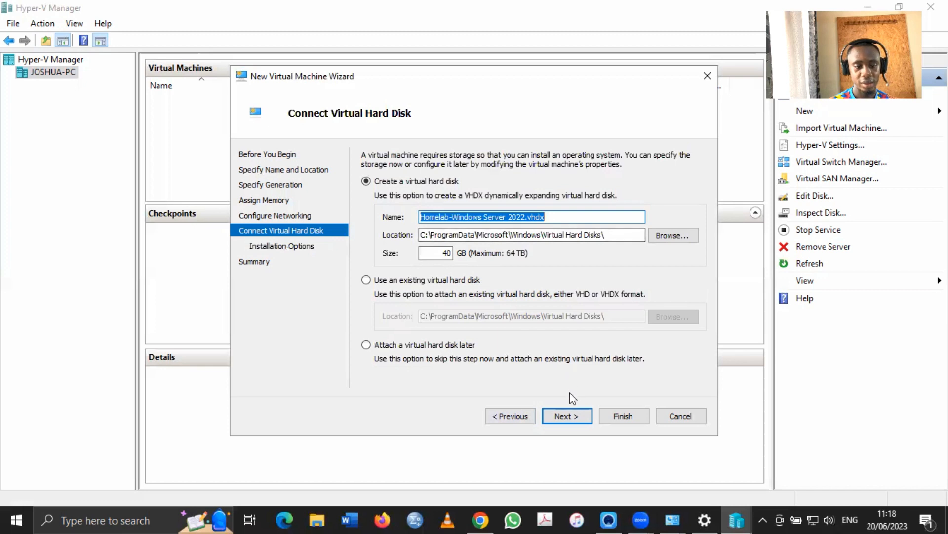
left_click(572, 415)
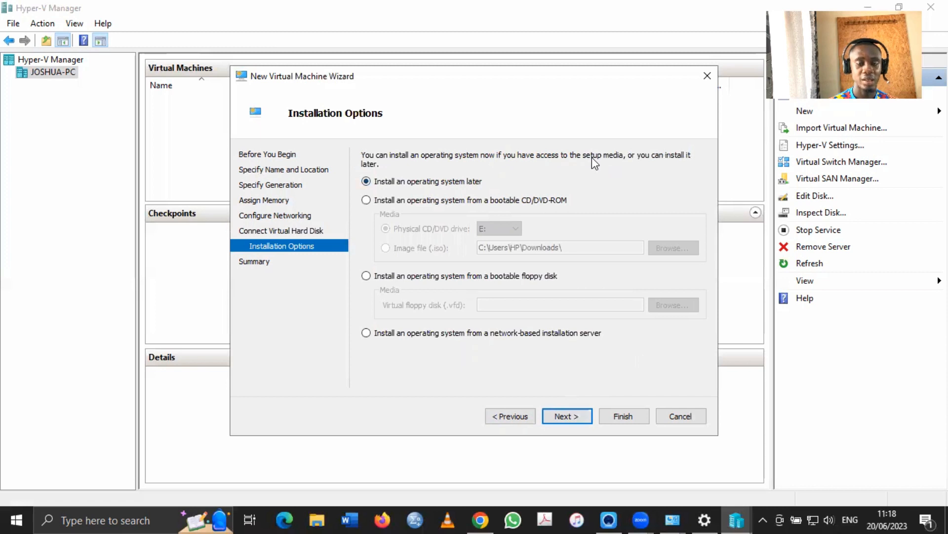
left_click(451, 200)
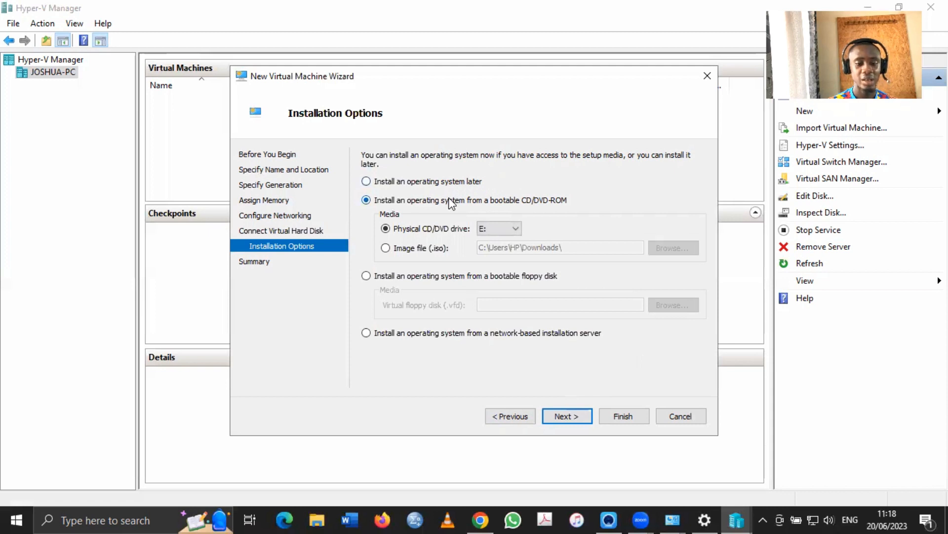
Use the Windows Server 2022 evaluation ISO from Programs > Operating System ISO as install media
left_click(424, 249)
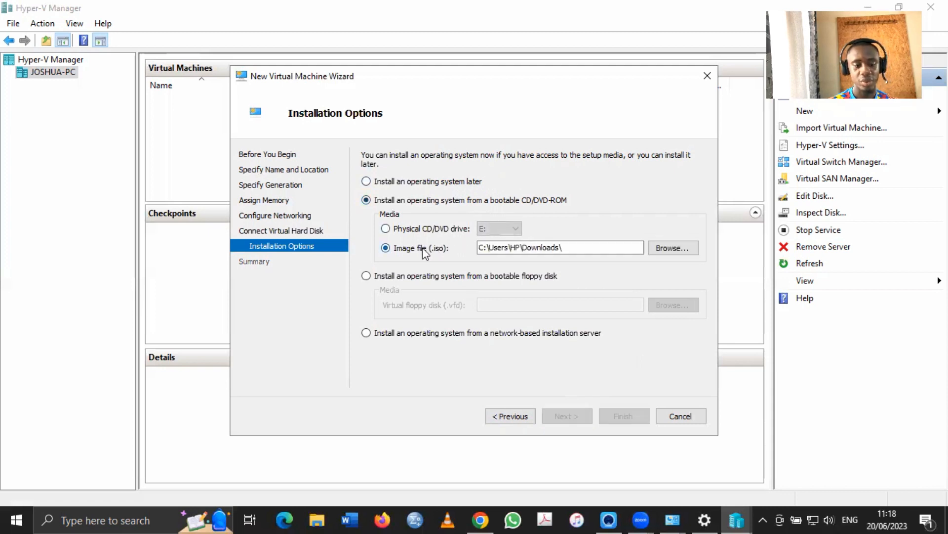
left_click(657, 249)
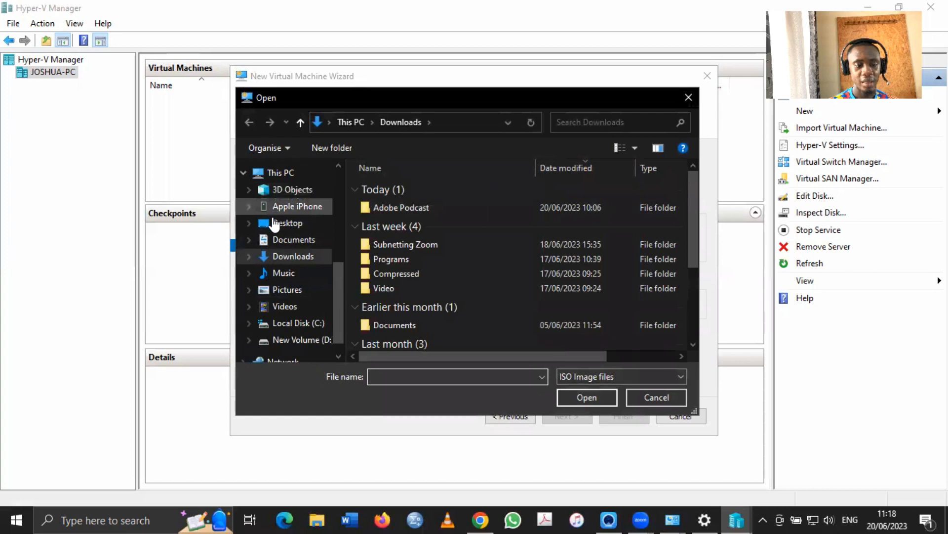
double_click(399, 262)
double_click(417, 216)
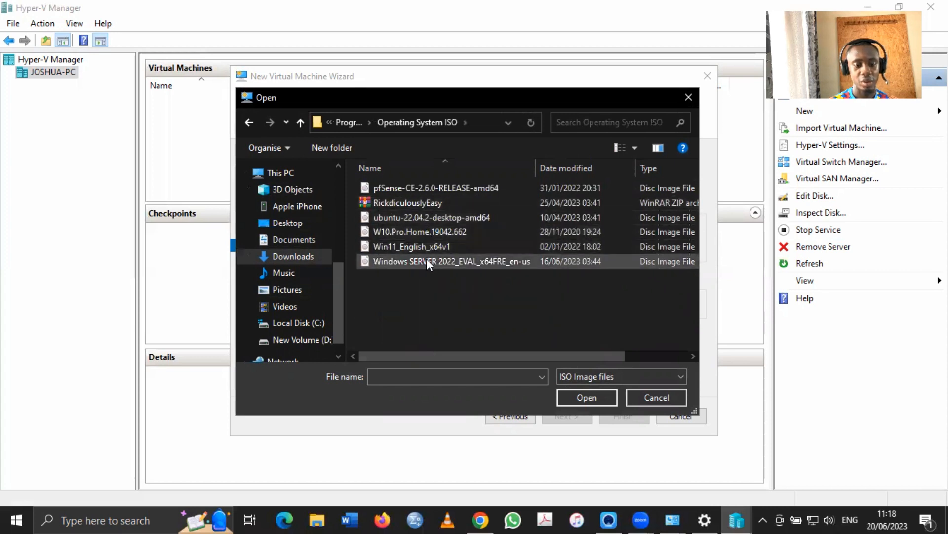
double_click(426, 261)
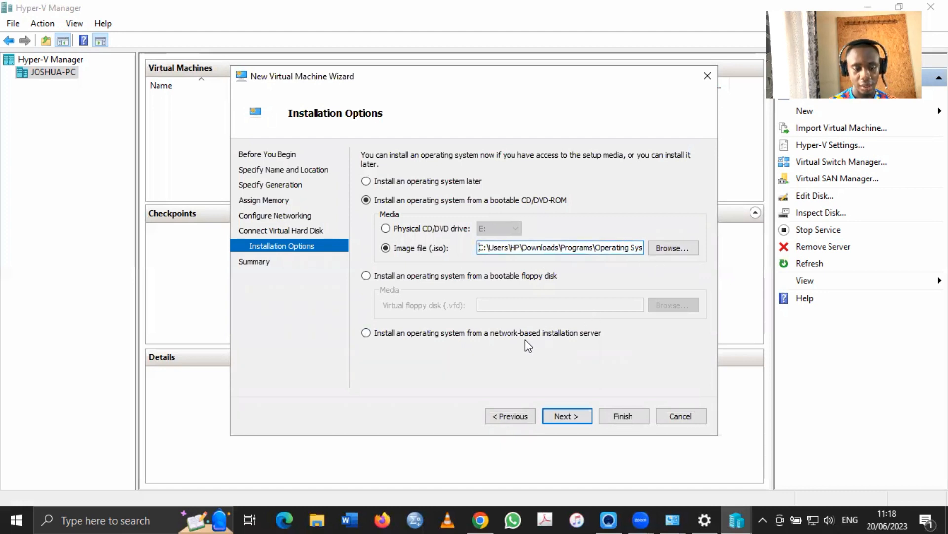
Review the summary and finish creating the Homelab-Windows Server 2022 VM
left_click(572, 414)
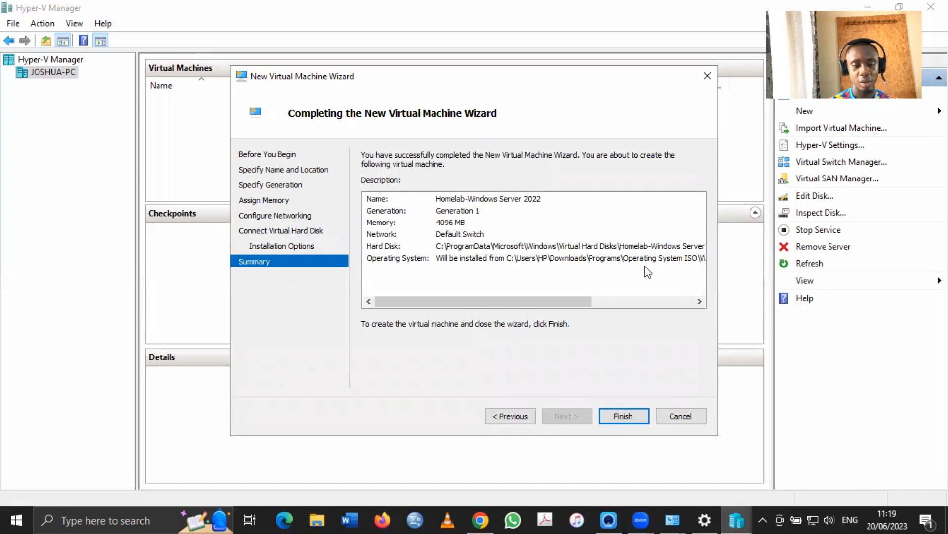
left_click(620, 417)
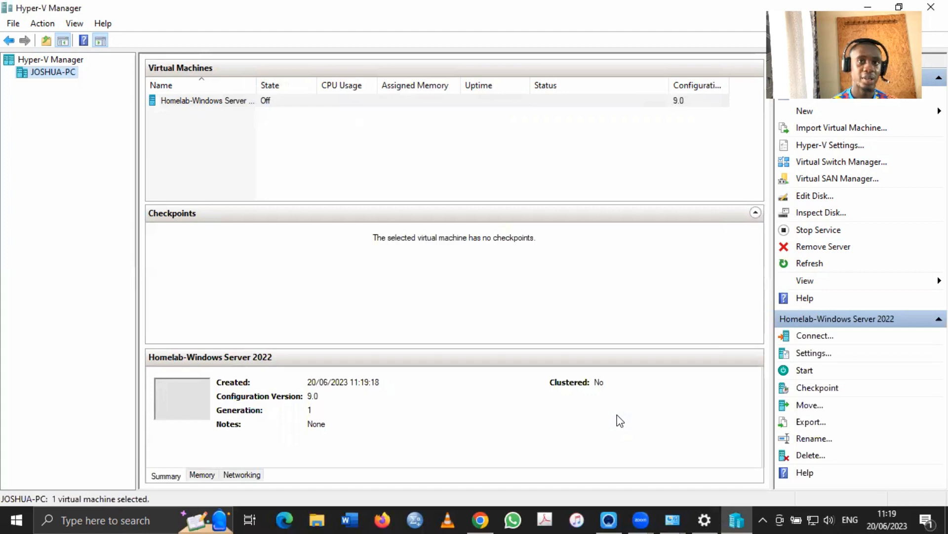
Connect to the Homelab-Windows Server 2022 VM and start it to boot Windows Server setup
left_click(206, 103)
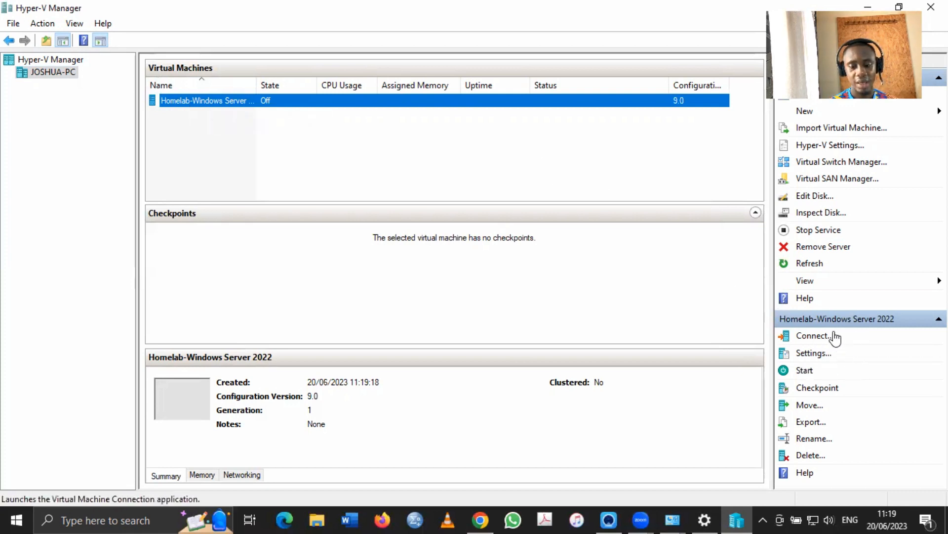
left_click(807, 338)
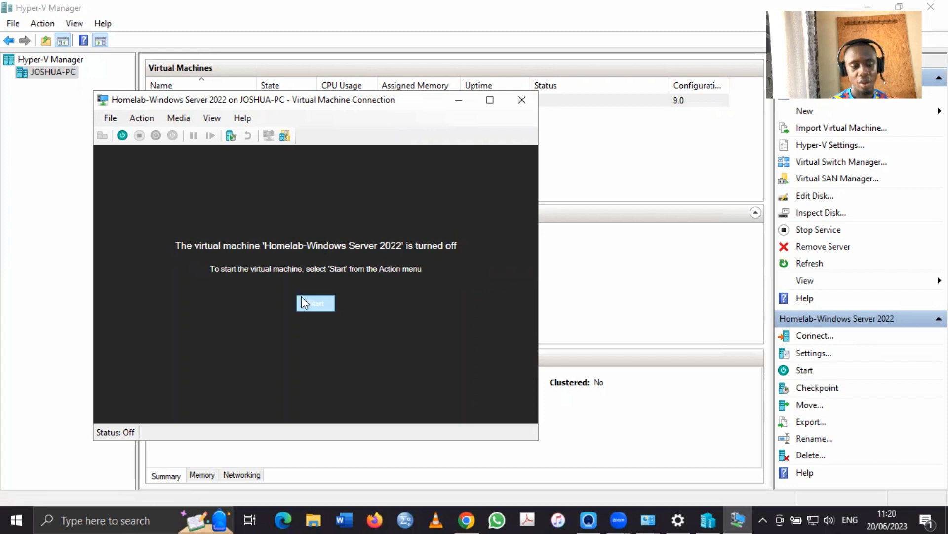
left_click(316, 303)
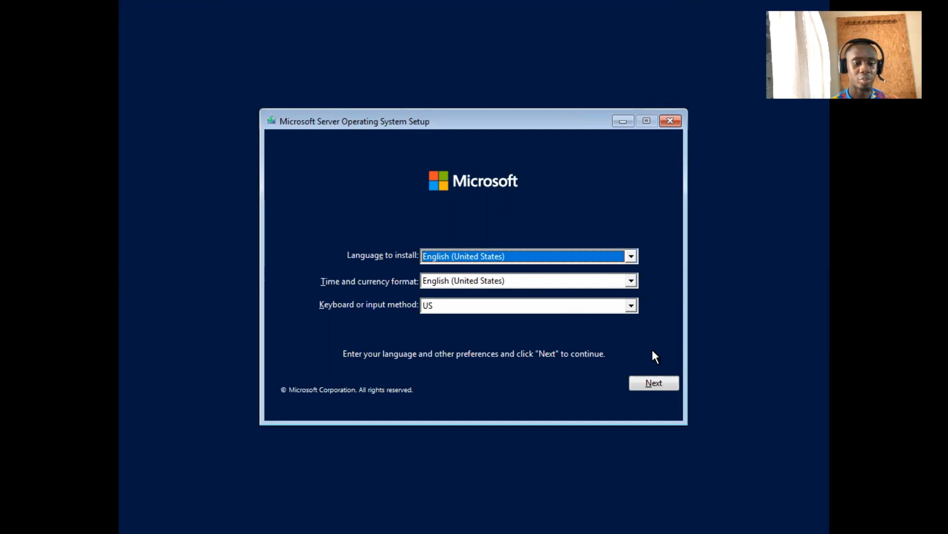
Keep the default language settings, start installing, and choose Windows Server 2022 Datacenter Evaluation (Desktop Experience)
left_click(652, 388)
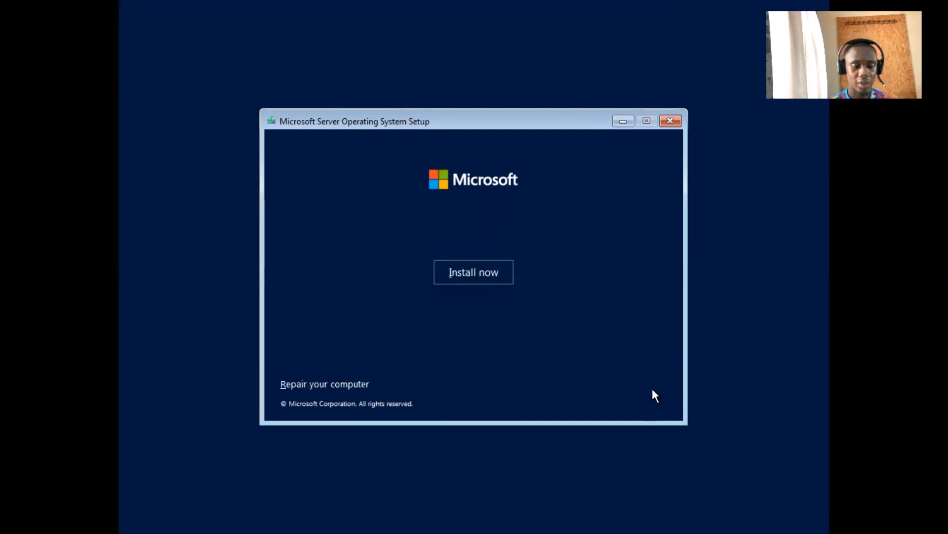
left_click(497, 275)
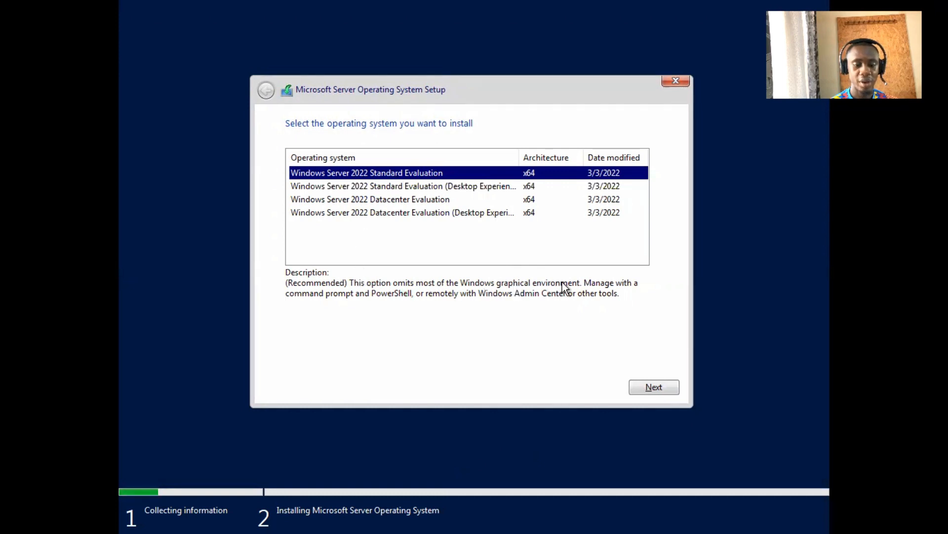
left_click(429, 187)
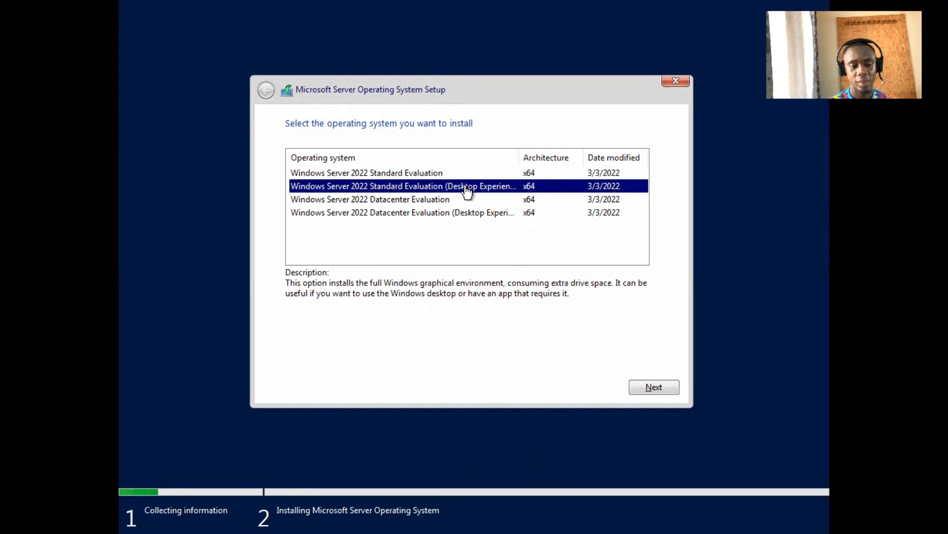
left_click(467, 213)
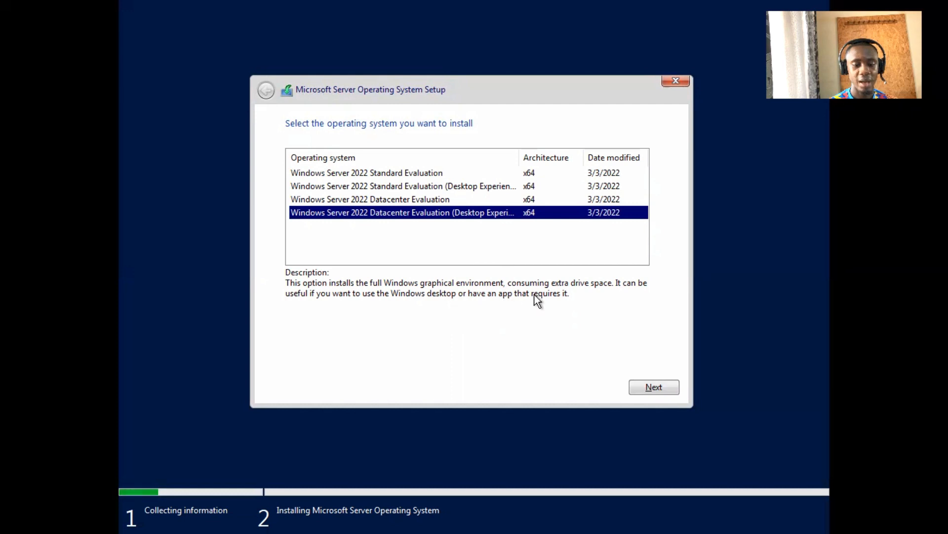
left_click(521, 188)
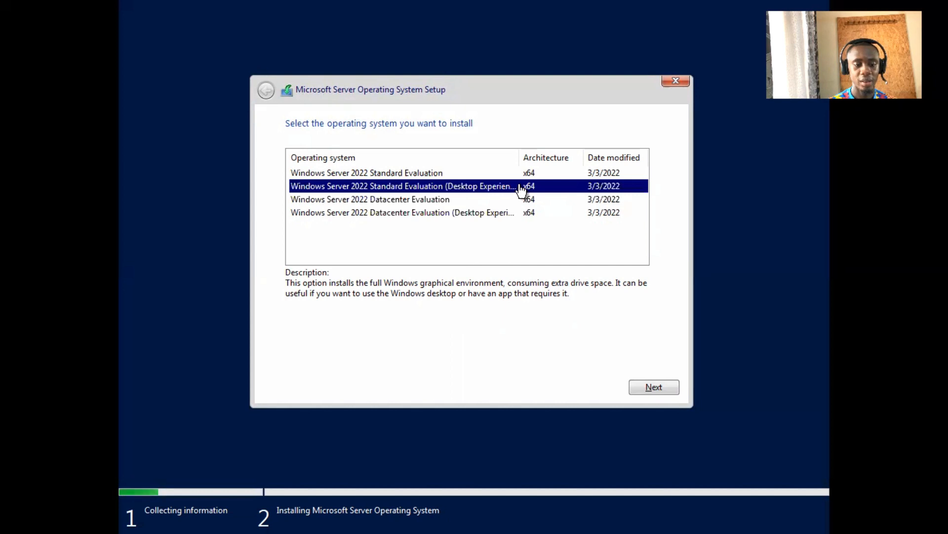
left_click(430, 216)
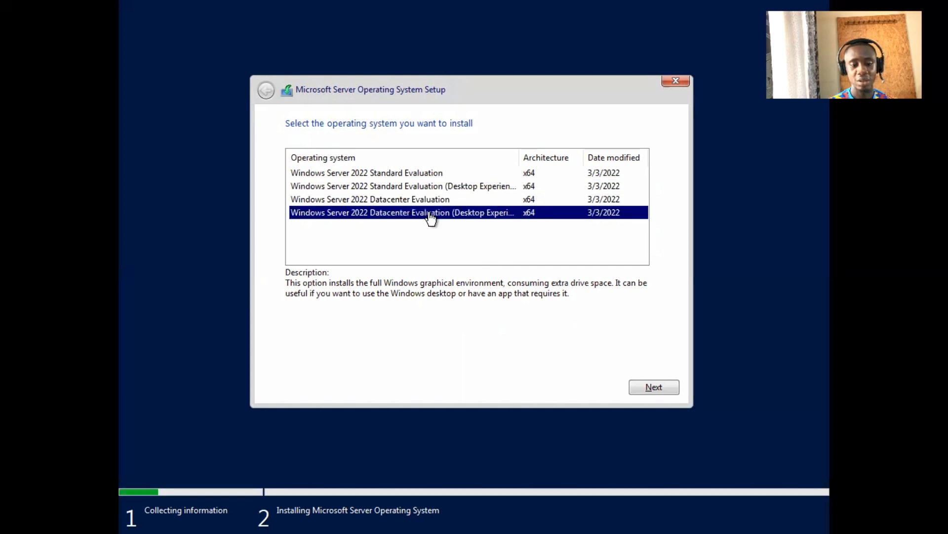
left_click(656, 388)
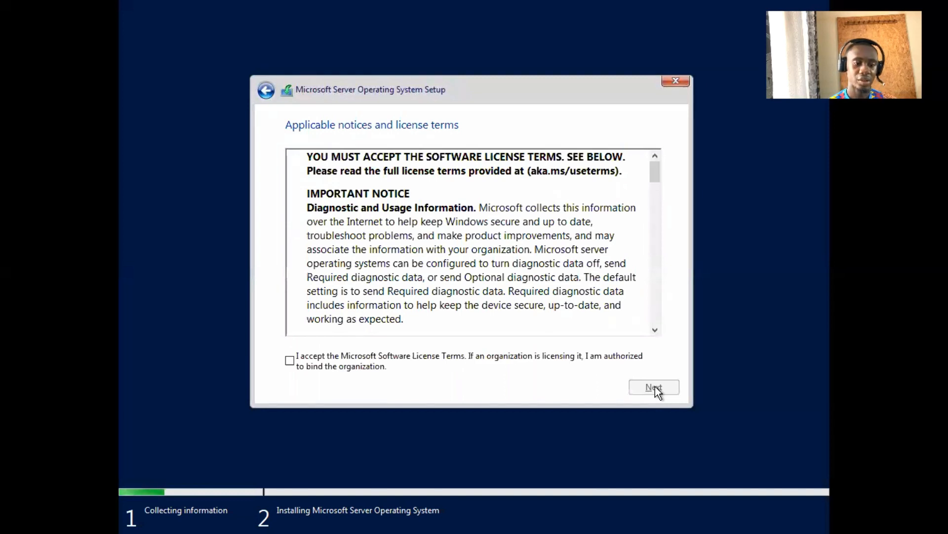
Read through and accept the Microsoft Software License Terms
scroll(477, 279, "down", 15)
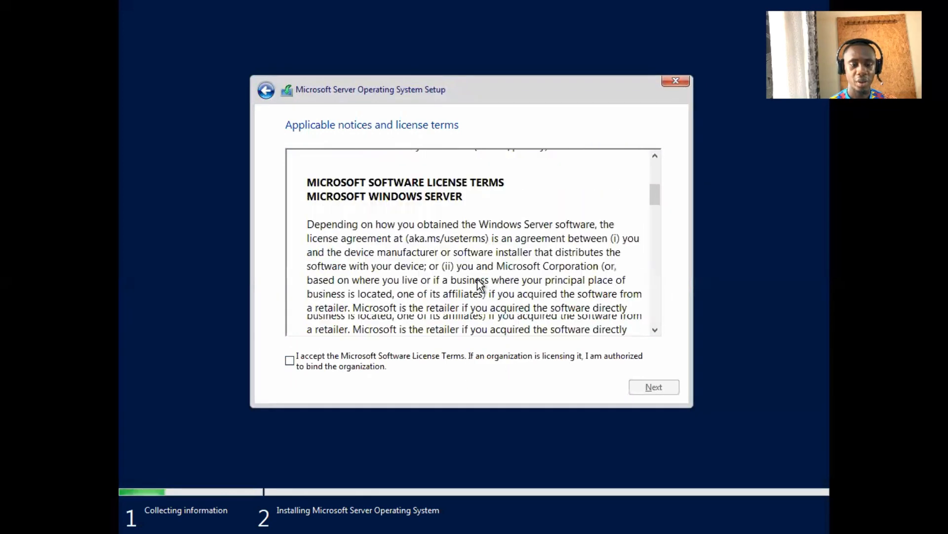
scroll(477, 280, "down", 10)
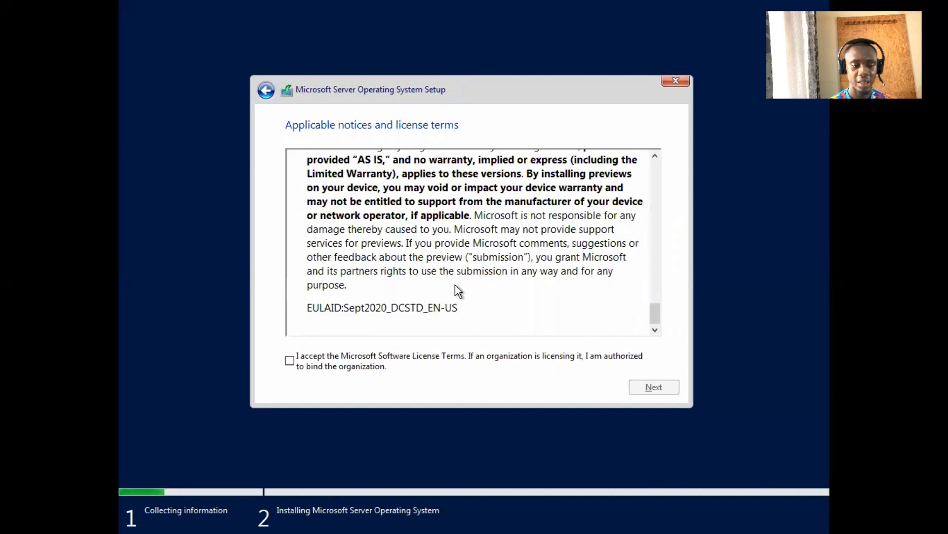
left_click(287, 364)
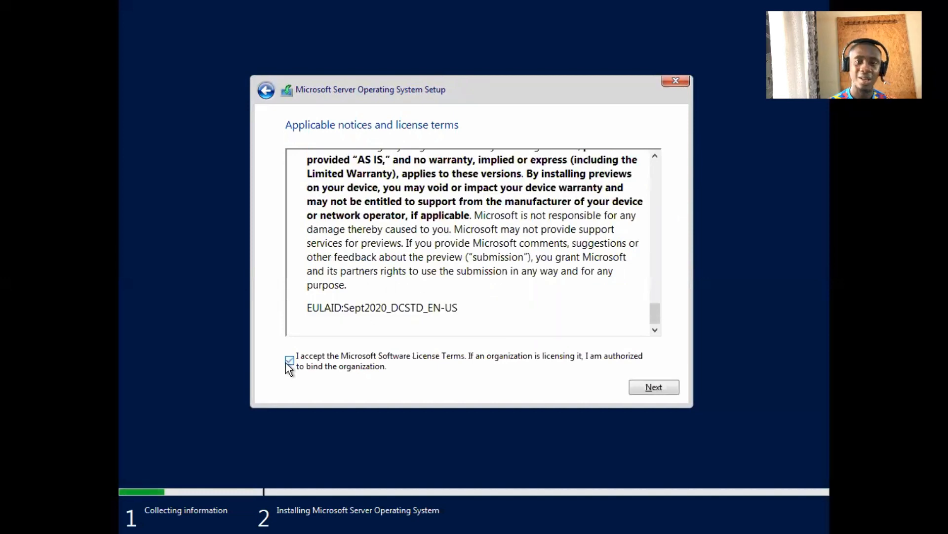
left_click(644, 384)
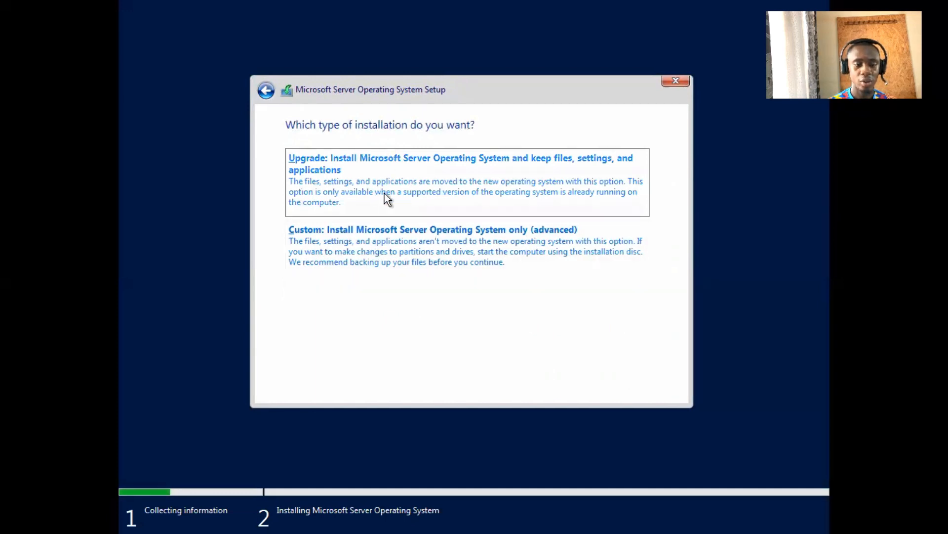
Choose a Custom install, create a 40960 MB partition on Drive 0, and install onto it
left_click(404, 253)
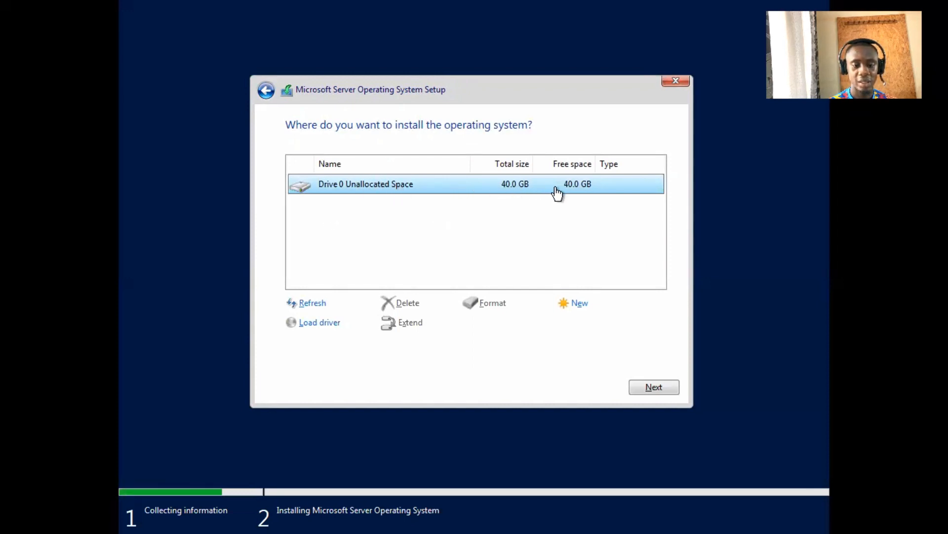
left_click(573, 311)
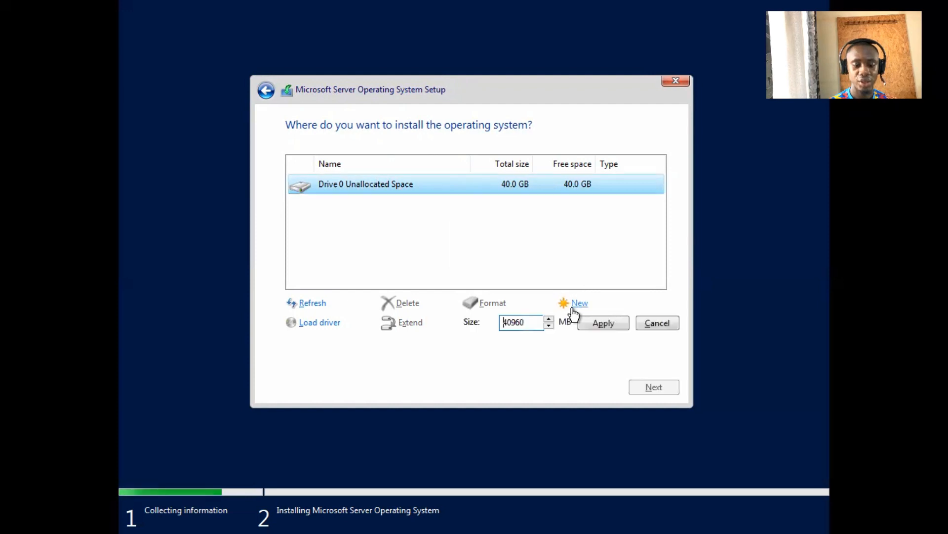
left_click(609, 321)
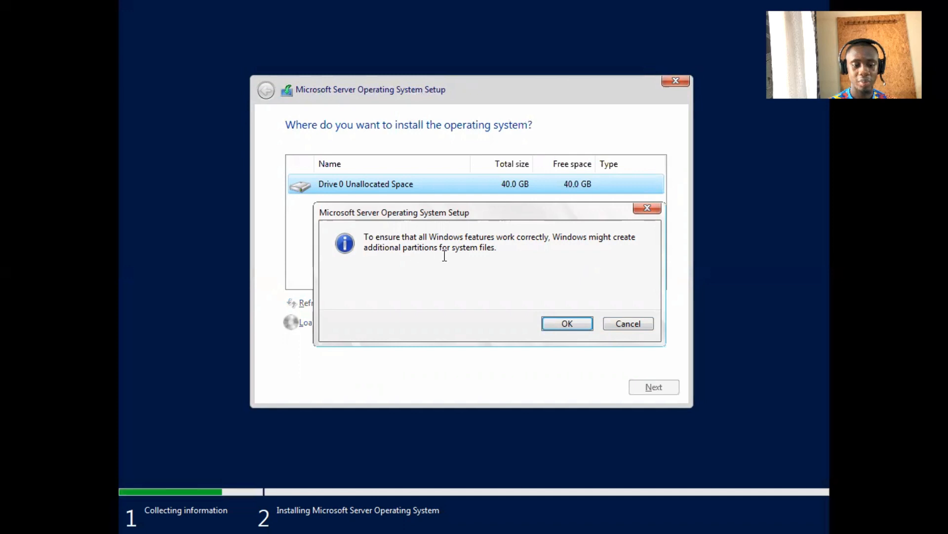
left_click(555, 319)
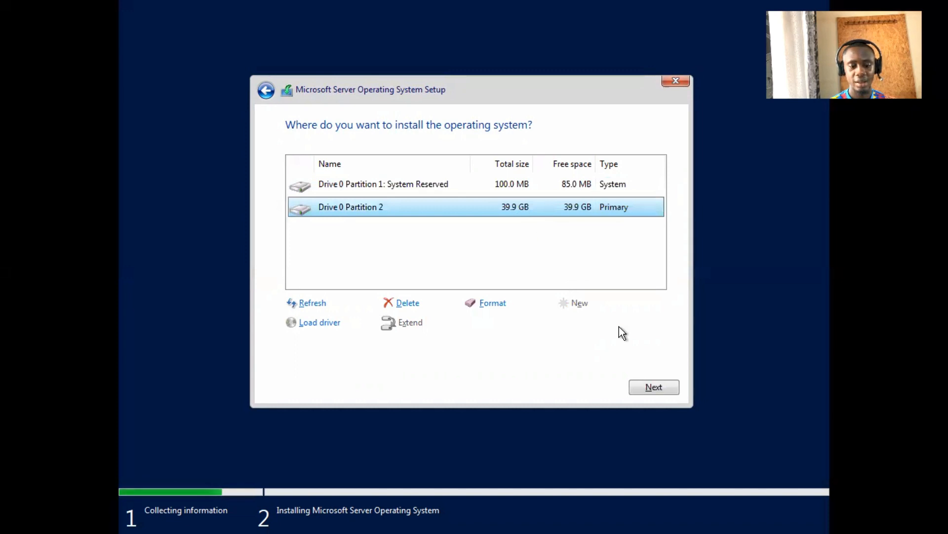
left_click(643, 385)
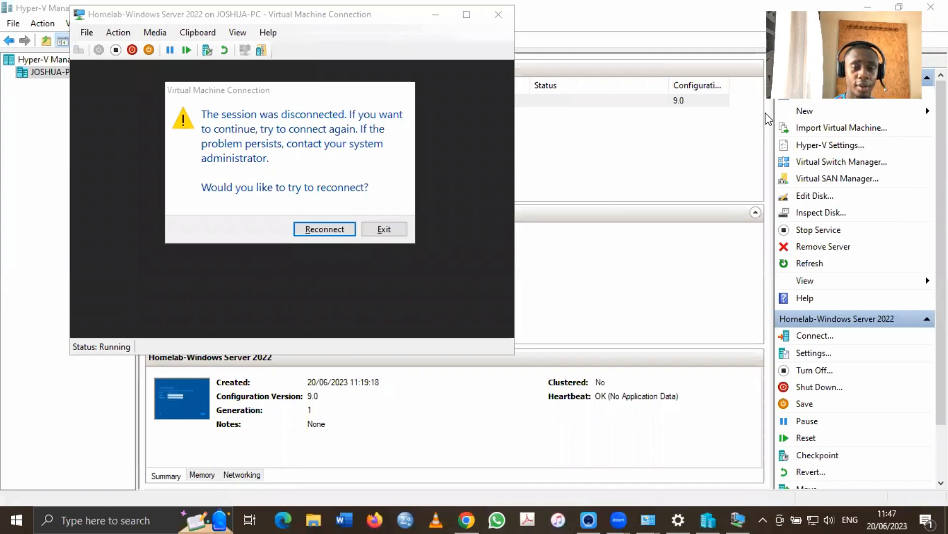
Reconnect to the maximized VM and set and confirm the Administrator account password
left_click(324, 228)
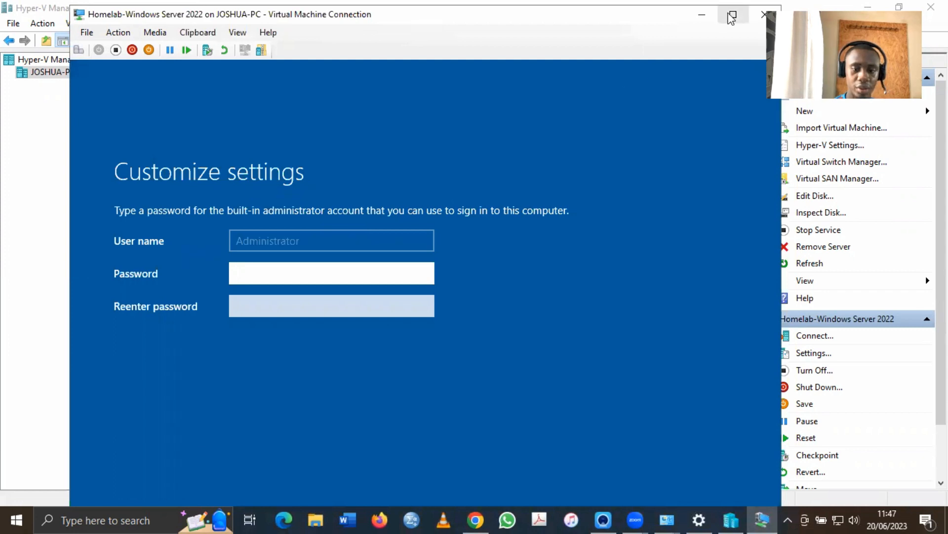
left_click(732, 16)
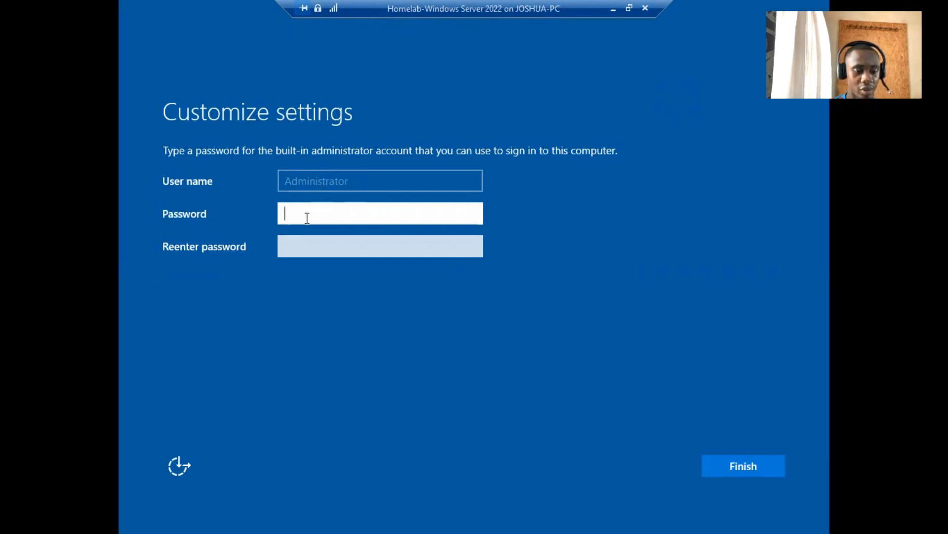
type("************")
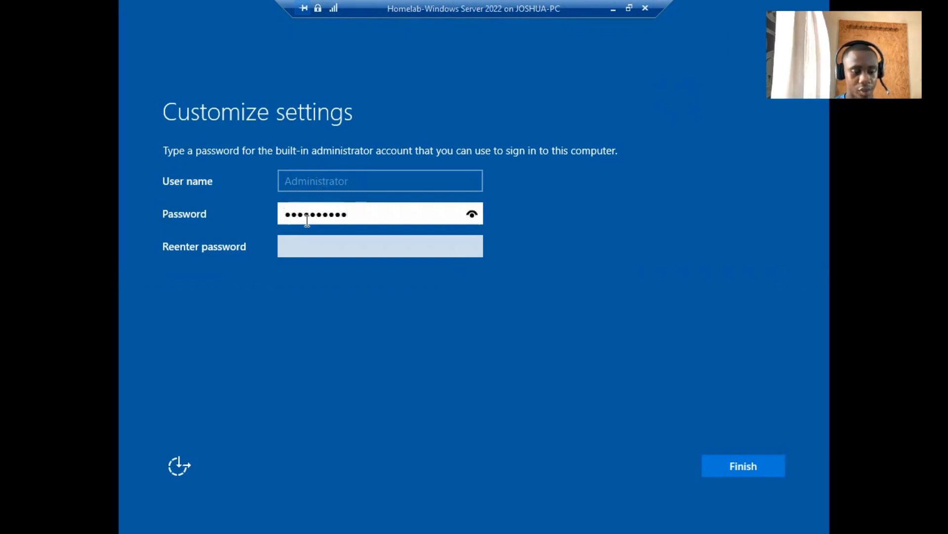
left_click(303, 240)
type("***********")
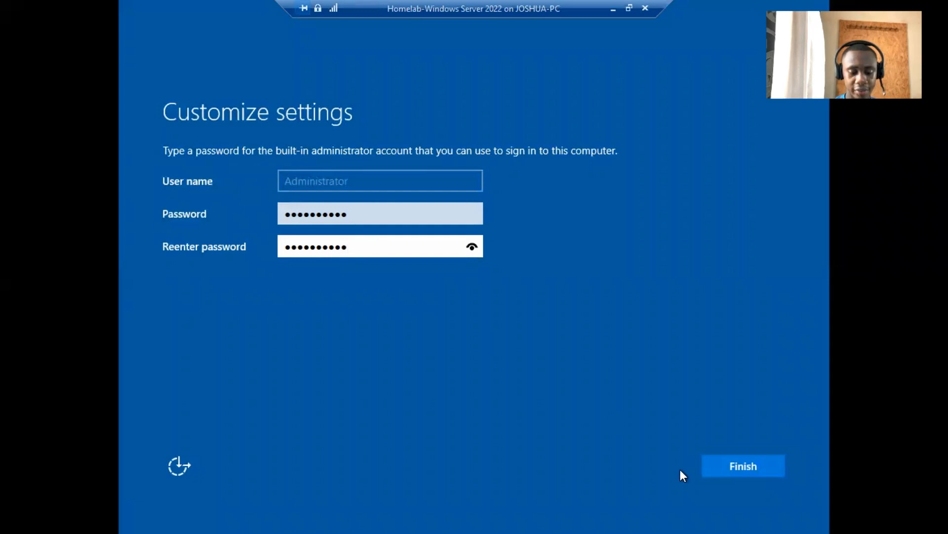
left_click(713, 467)
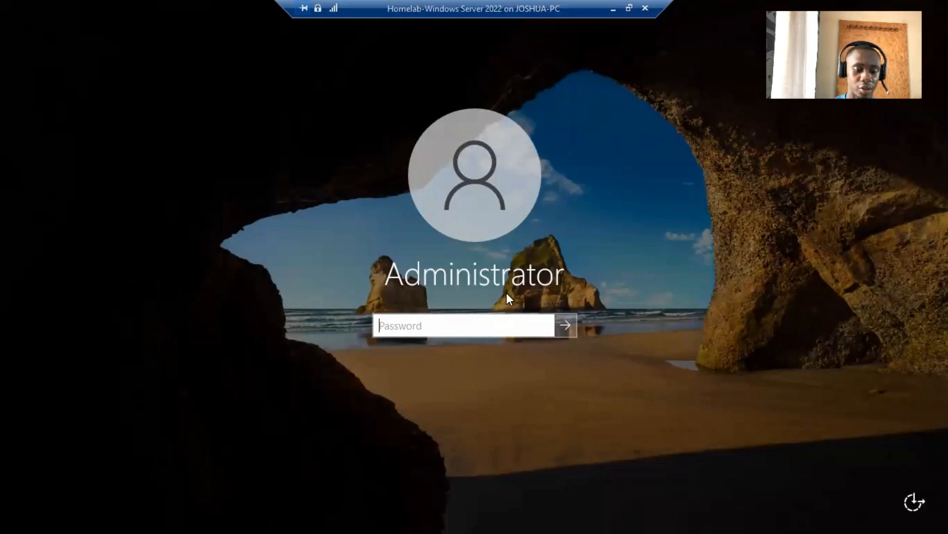
Sign in as Administrator with the account password and allow network discovery
left_click(485, 322)
type("•••••")
key("BackSpace")
key("BackSpace")
key("BackSpace")
key("BackSpace")
key("BackSpace")
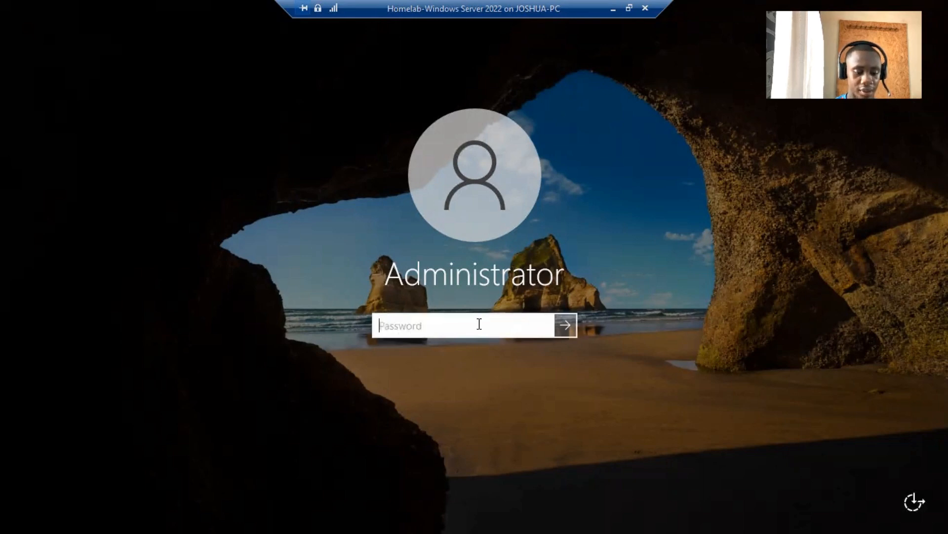
type("••••••••••")
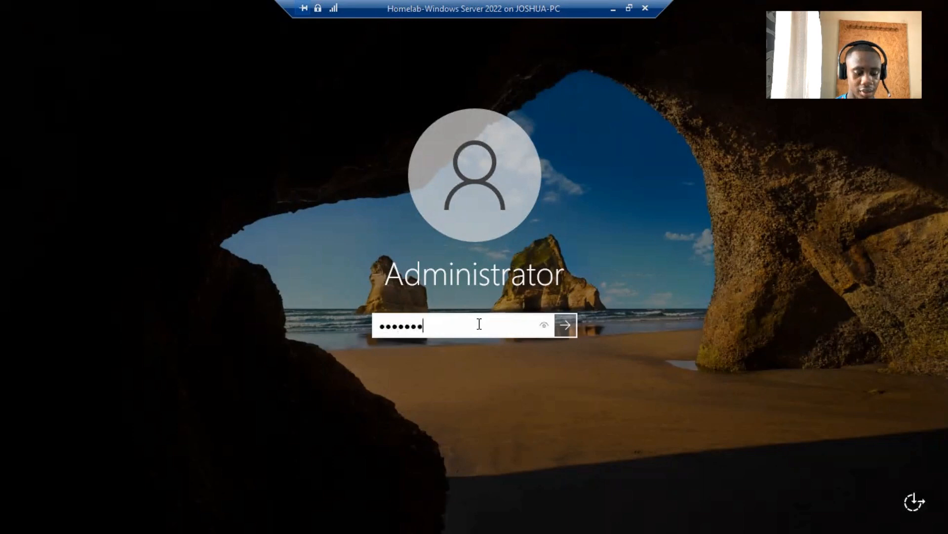
left_click(576, 330)
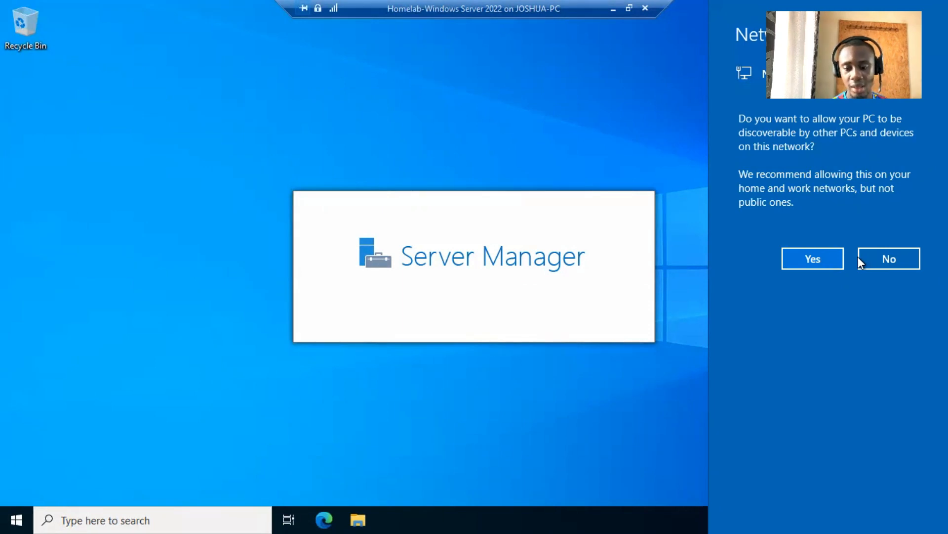
left_click(830, 258)
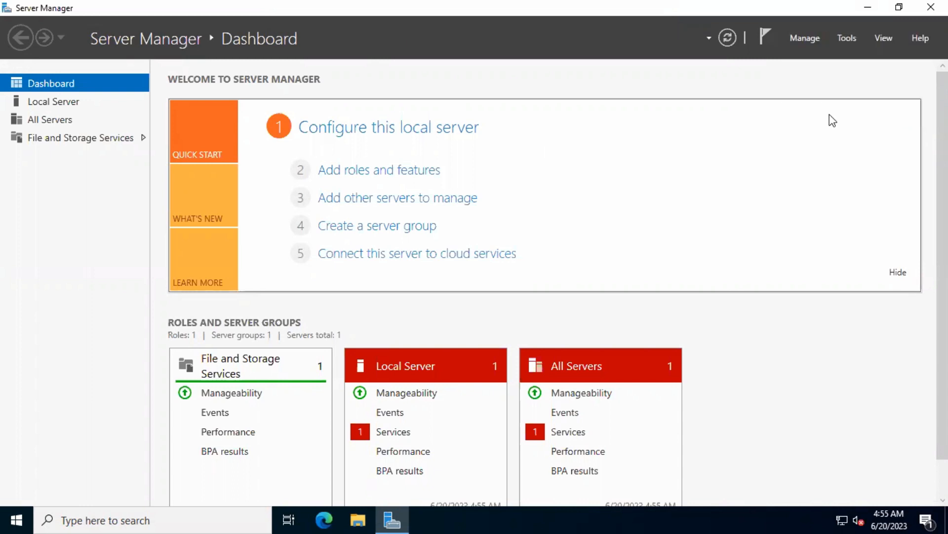
left_click(806, 39)
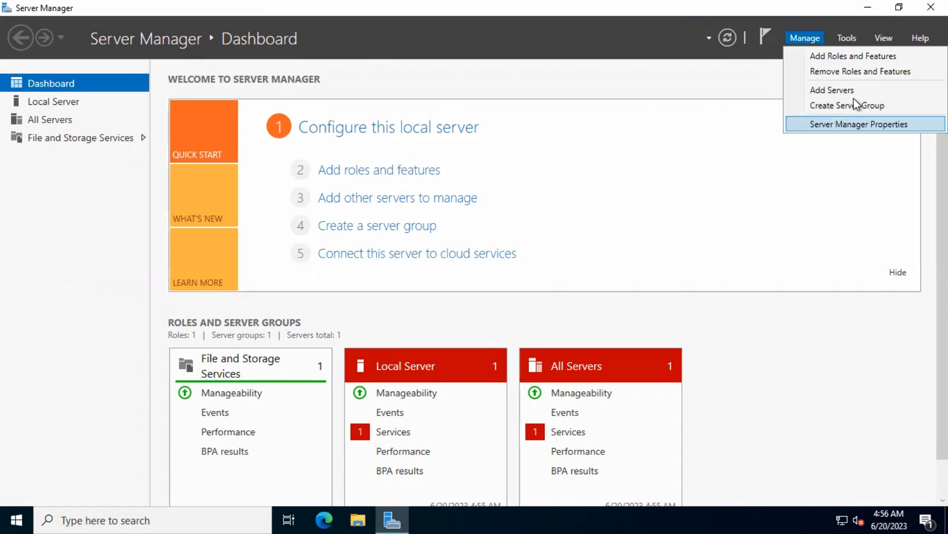
left_click(851, 58)
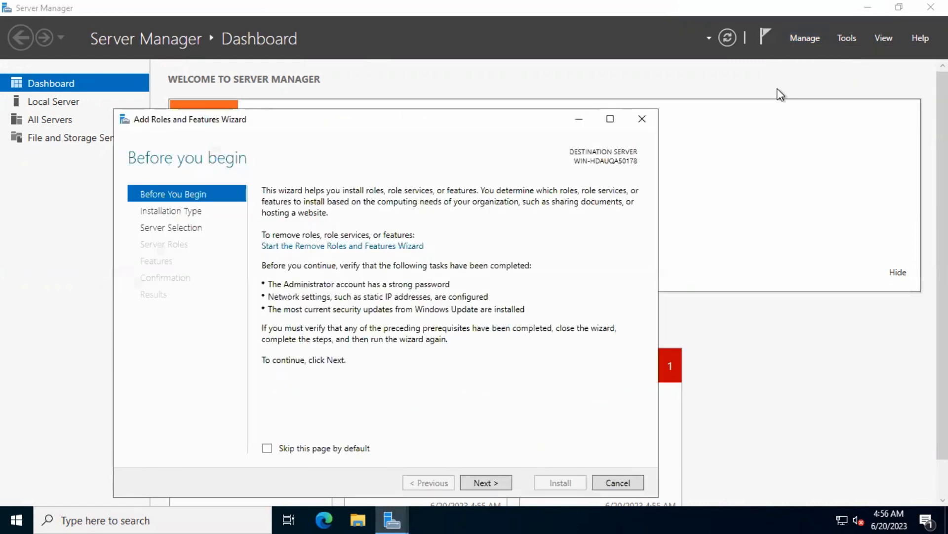
left_click(639, 130)
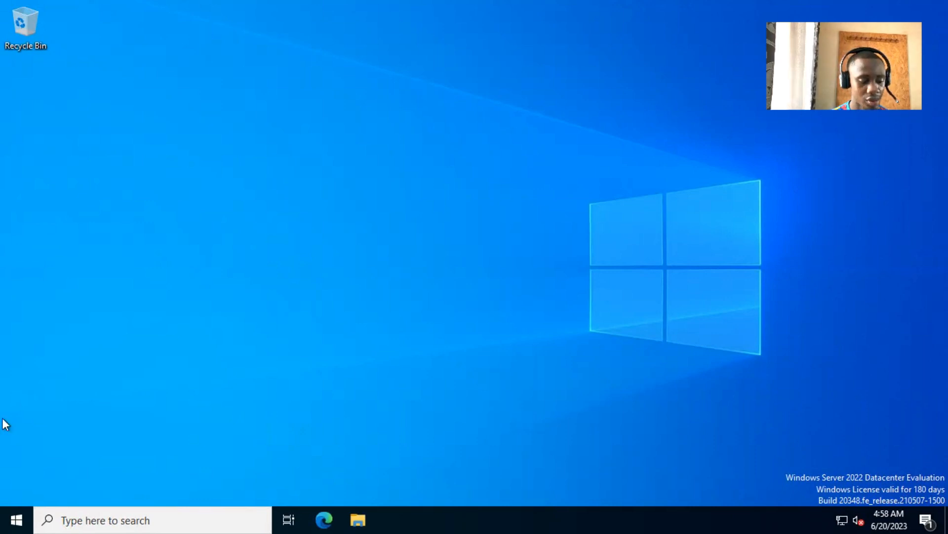
Request a shutdown from the Start power menu with Other (Planned) as the reason
left_click(6, 514)
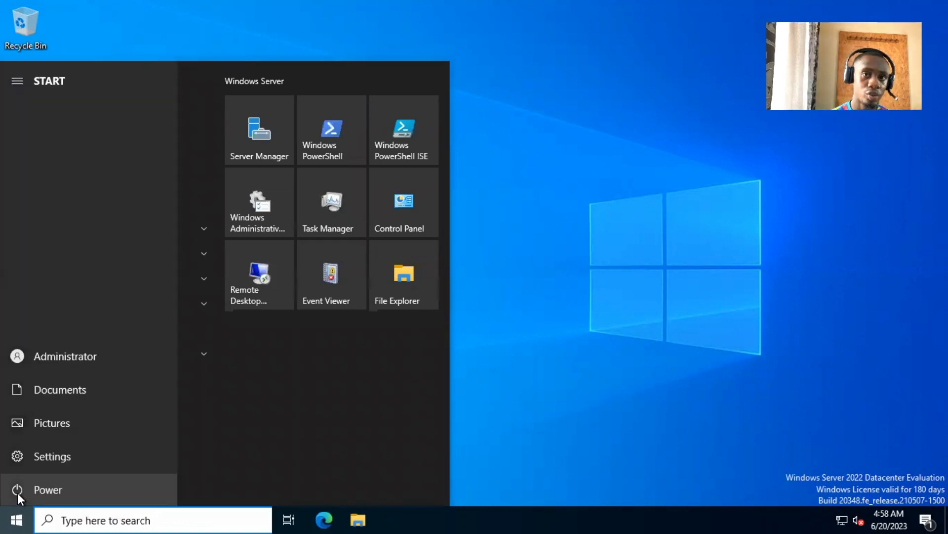
left_click(17, 493)
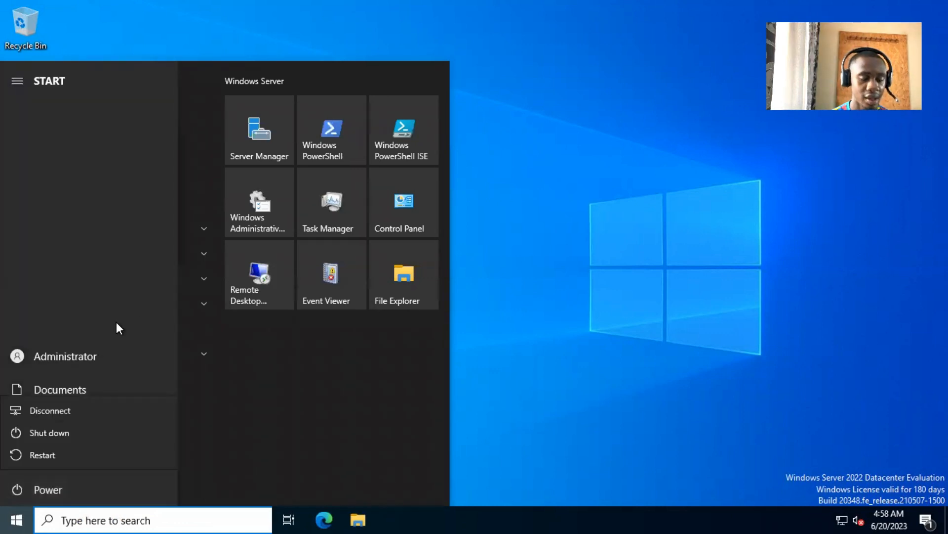
left_click(50, 433)
left_click(91, 418)
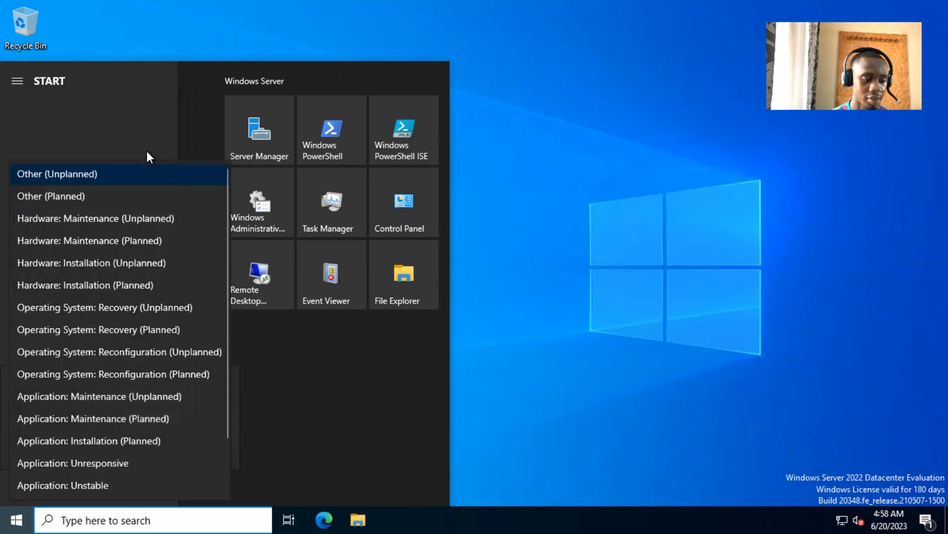
left_click(117, 196)
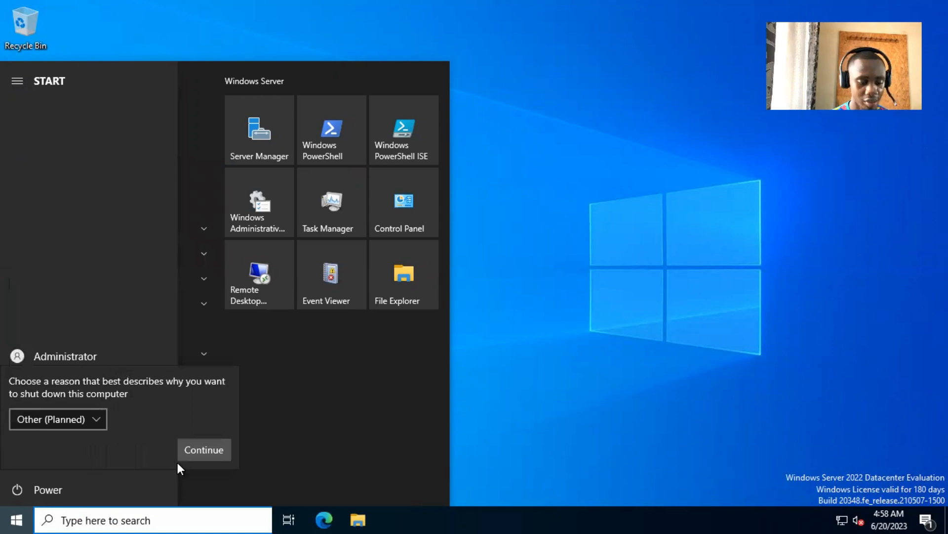
Confirm the shutdown, close the disconnected connection window, and turn off Homelab-Windows Server 2022
left_click(200, 446)
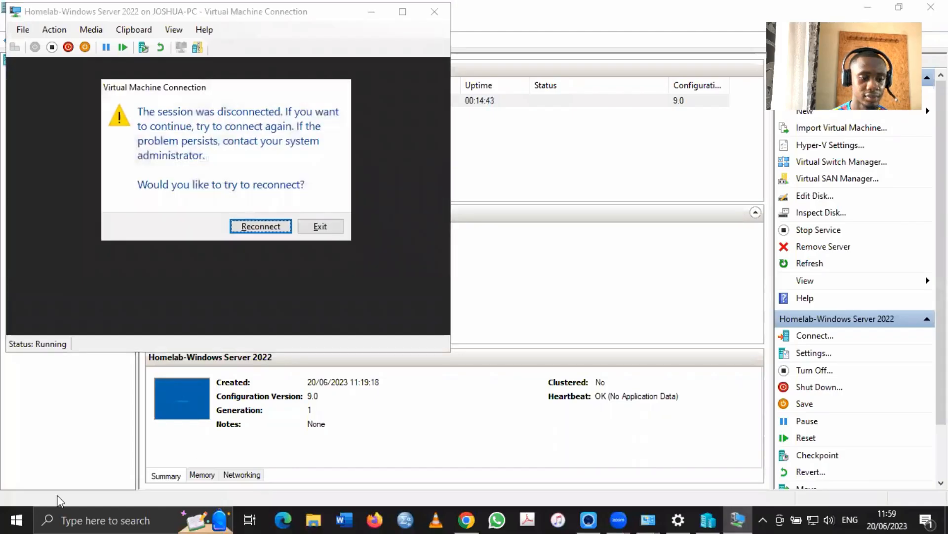
left_click(319, 227)
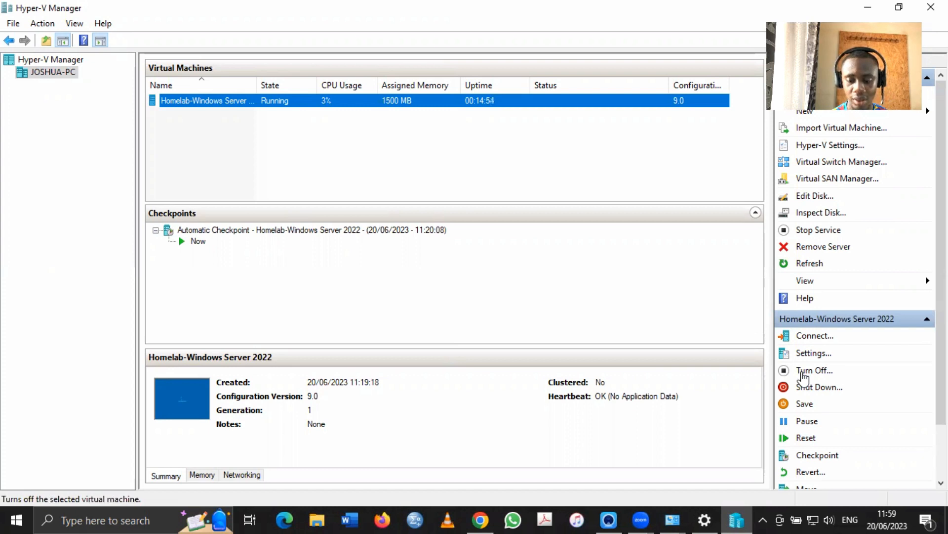
left_click(803, 374)
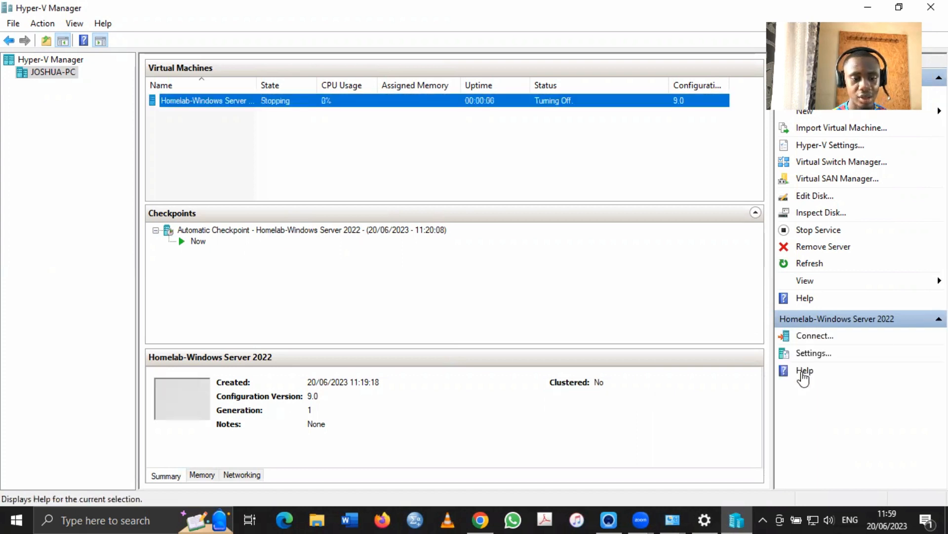